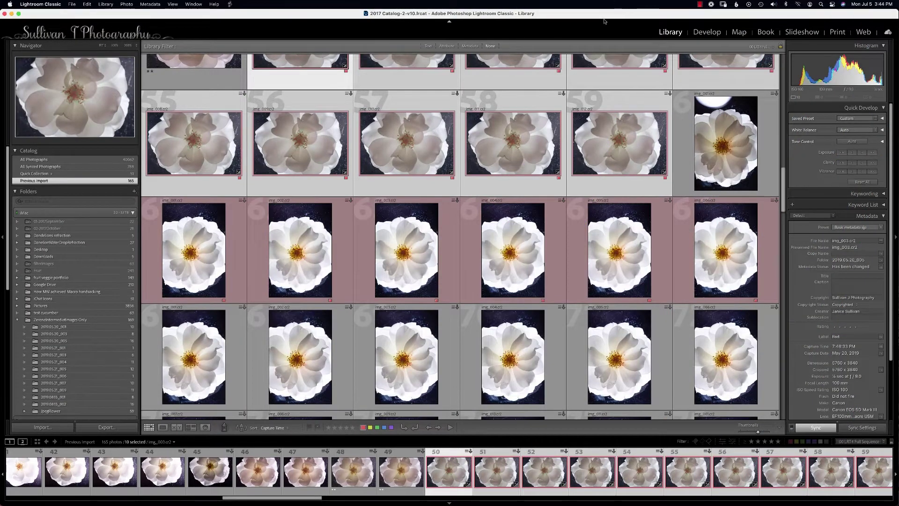
- Export the ten selected rose frames from Lightroom Classic to Helicon Focus as DNGs
{"action": "right_click", "coordinate": [606, 132]}
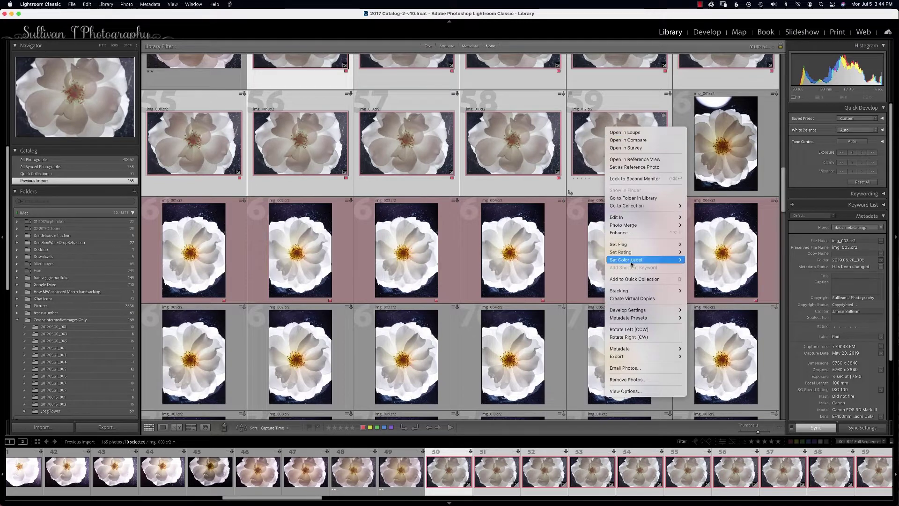
{"action": "mouse_move", "coordinate": [628, 356]}
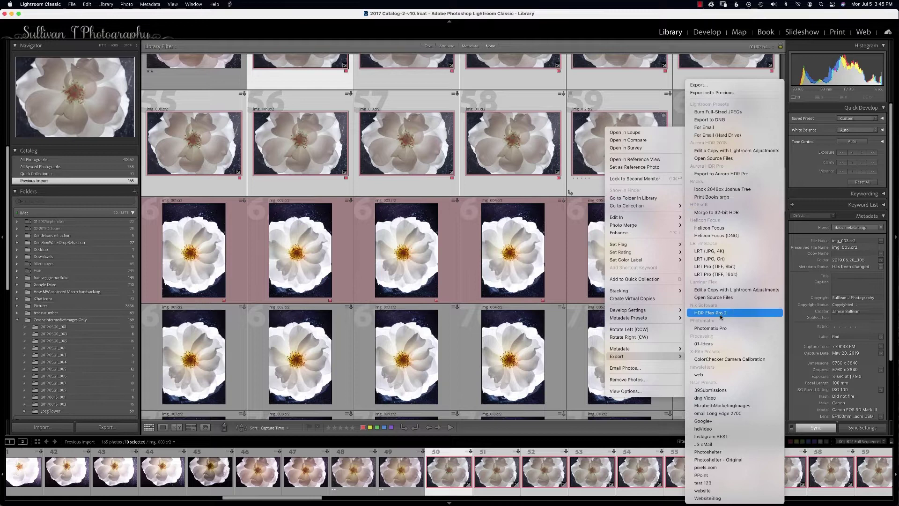
{"action": "left_click", "coordinate": [714, 235]}
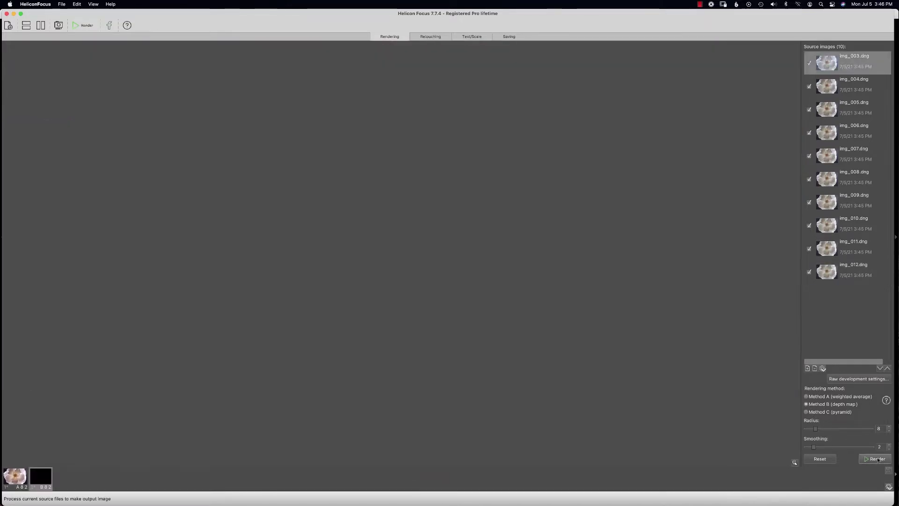
- Render the stack with Method B (depth map) and then Method C (pyramid)
{"action": "left_click", "coordinate": [807, 411]}
{"action": "left_click", "coordinate": [874, 459]}
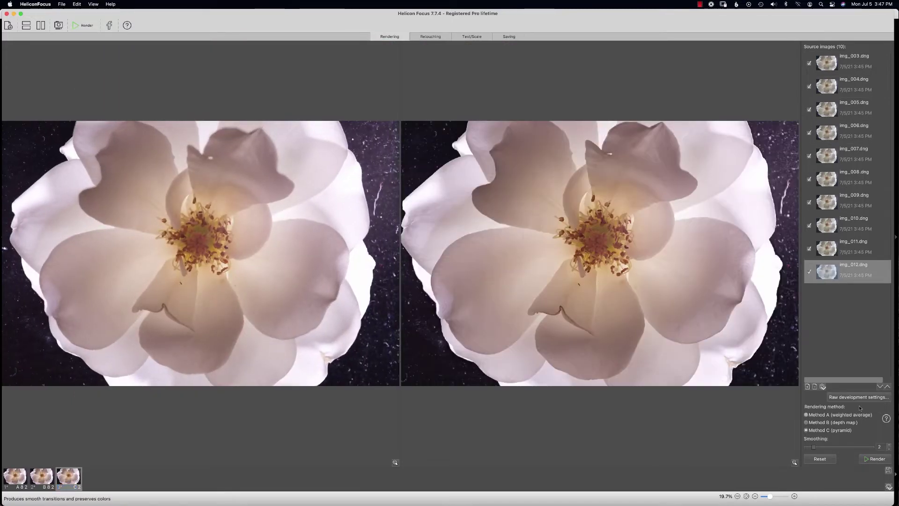
{"action": "scroll", "coordinate": [681, 187], "scroll_direction": "up", "scroll_amount": 10}
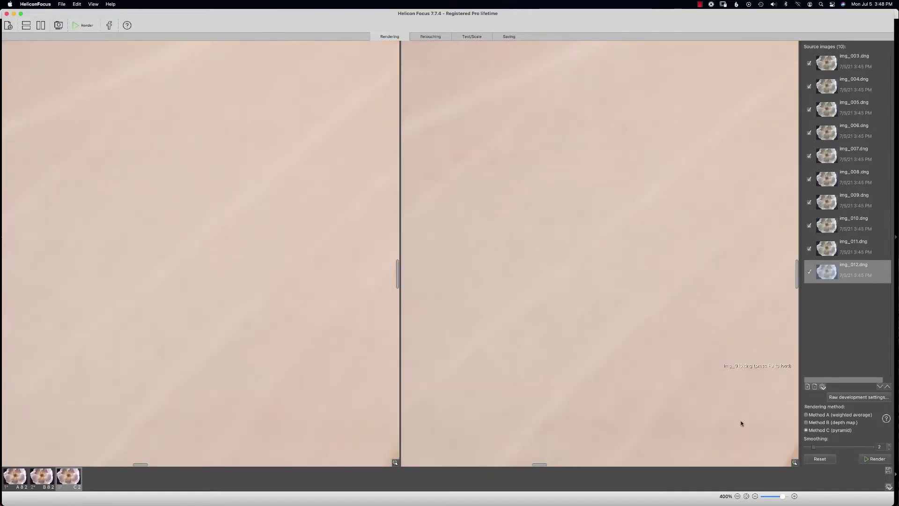
- Zoom the previews from 300% down to 100% and pan to inspect the stamens
{"action": "left_click", "coordinate": [755, 496]}
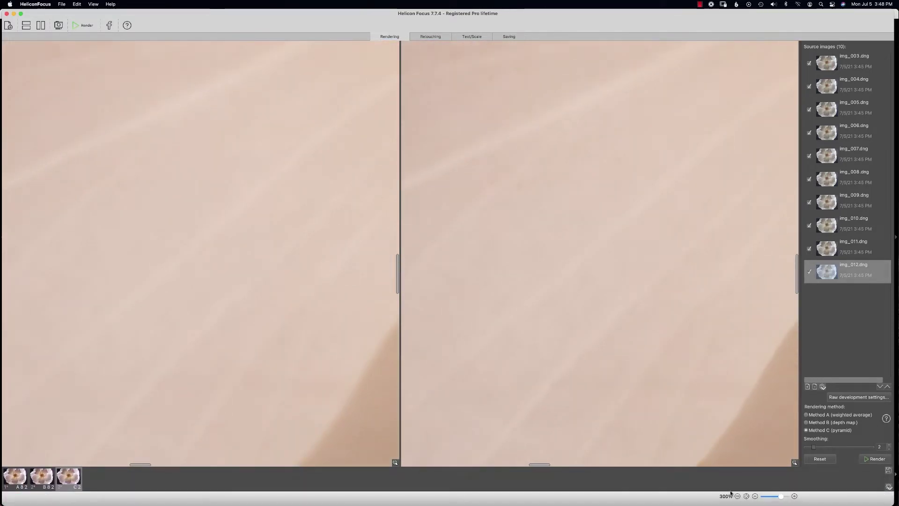
{"action": "left_click", "coordinate": [755, 496]}
{"action": "left_click", "coordinate": [756, 497]}
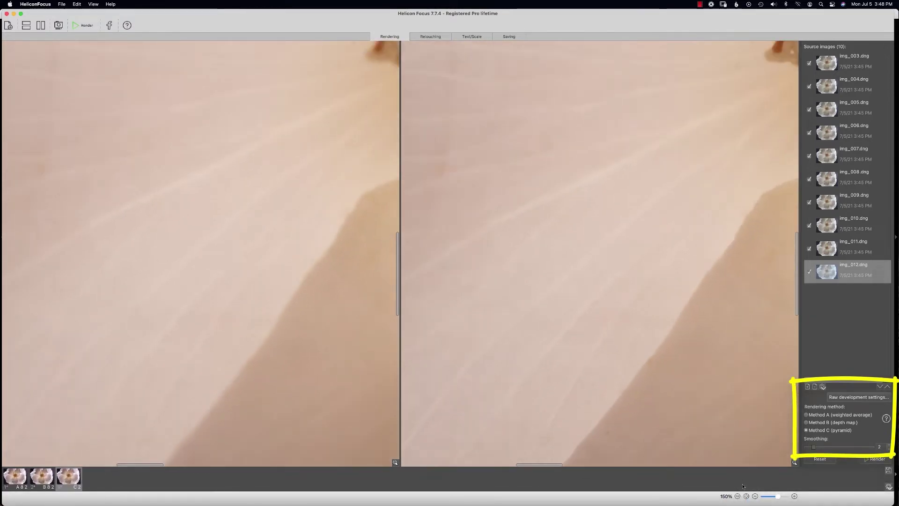
{"action": "left_click", "coordinate": [755, 496]}
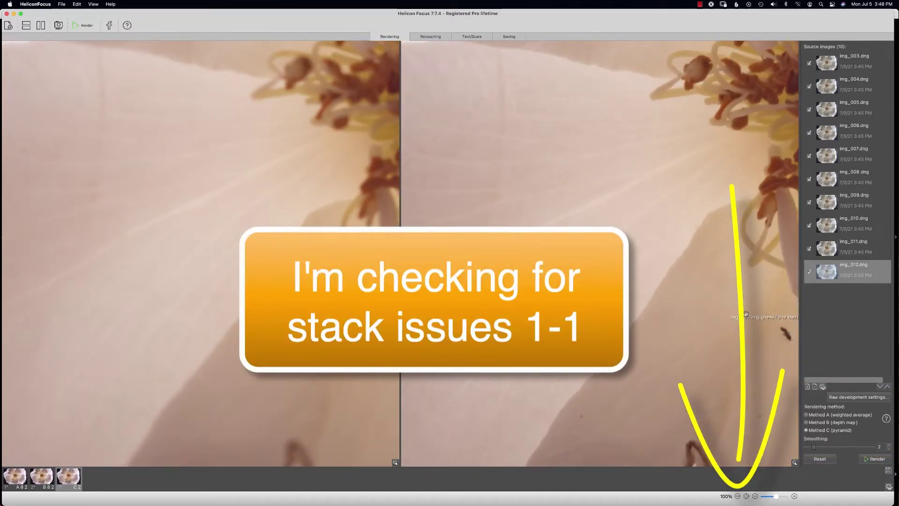
{"action": "scroll", "coordinate": [785, 333], "scroll_direction": "down", "scroll_amount": 10}
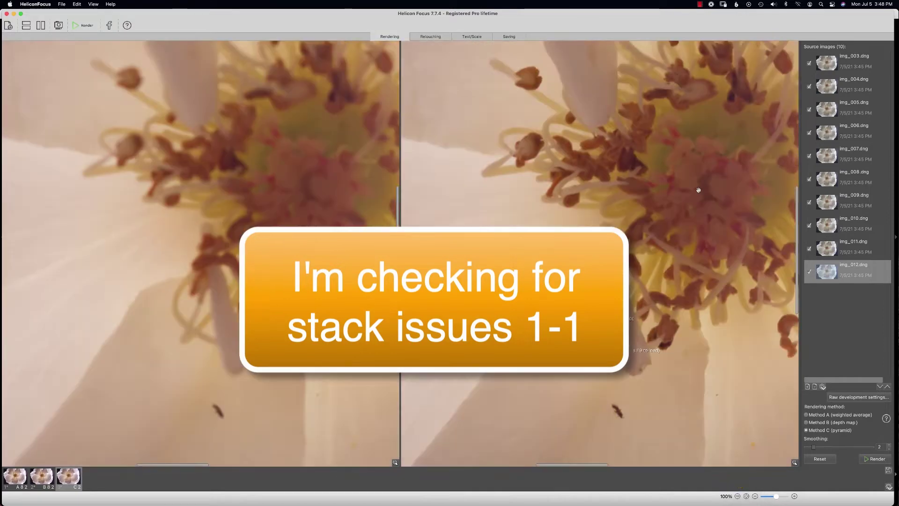
{"action": "scroll", "coordinate": [585, 254], "scroll_direction": "down", "scroll_amount": 10}
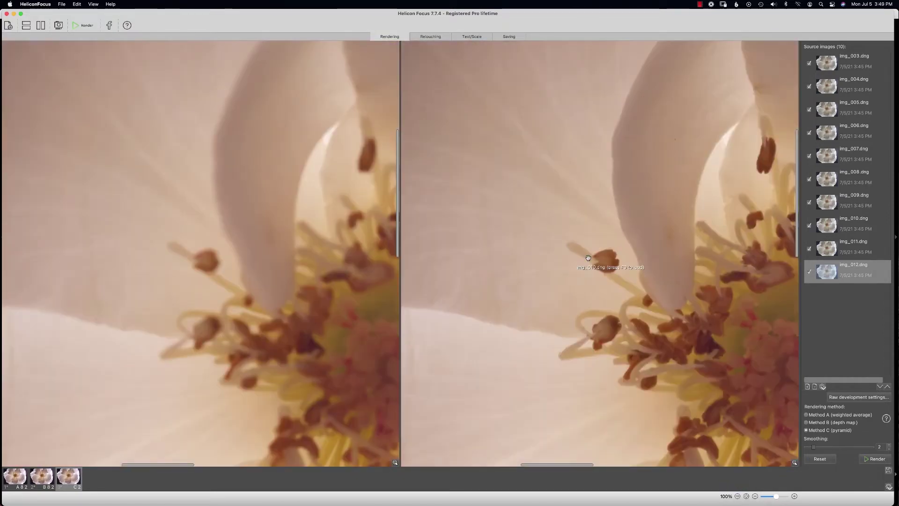
{"action": "scroll", "coordinate": [568, 255], "scroll_direction": "down", "scroll_amount": 5}
{"action": "scroll", "coordinate": [567, 256], "scroll_direction": "right", "scroll_amount": 3}
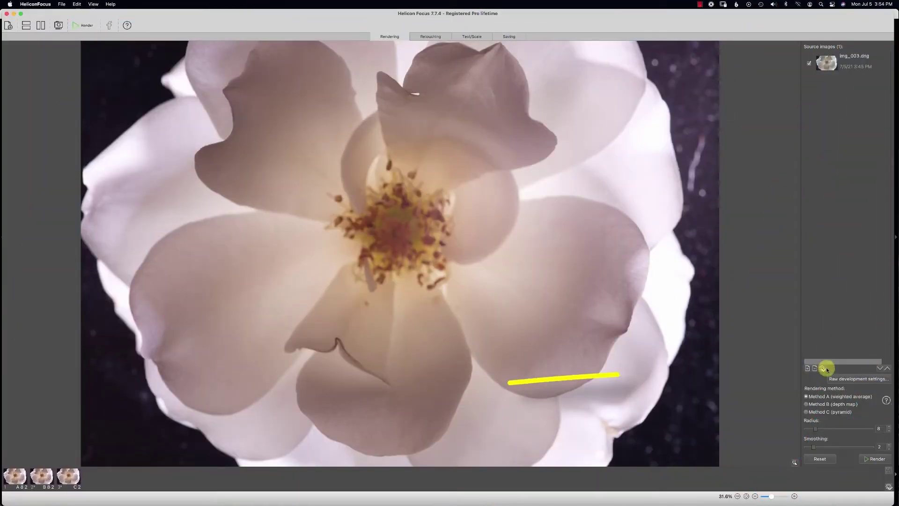
- Keep the raw development settings at RAW-in-DNG-out loader codec and ProPhoto RGB colour space
{"action": "left_click", "coordinate": [850, 379]}
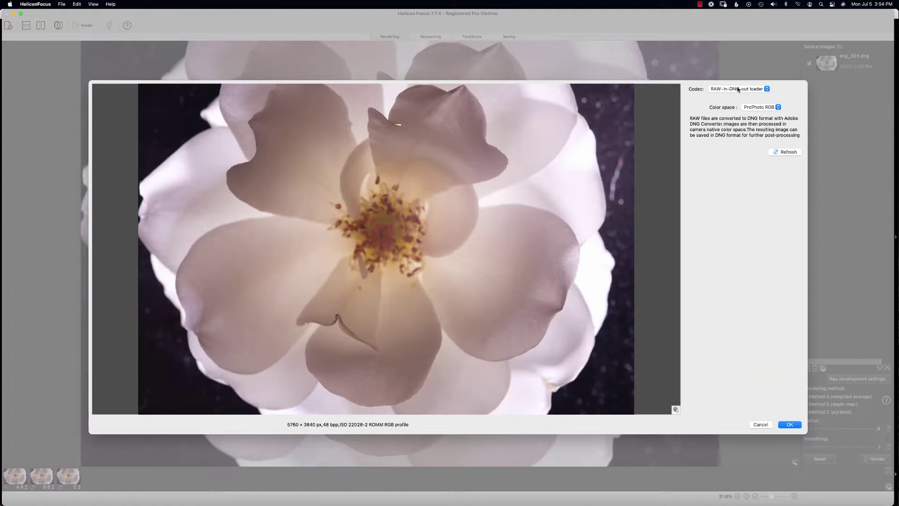
{"action": "left_click", "coordinate": [726, 90]}
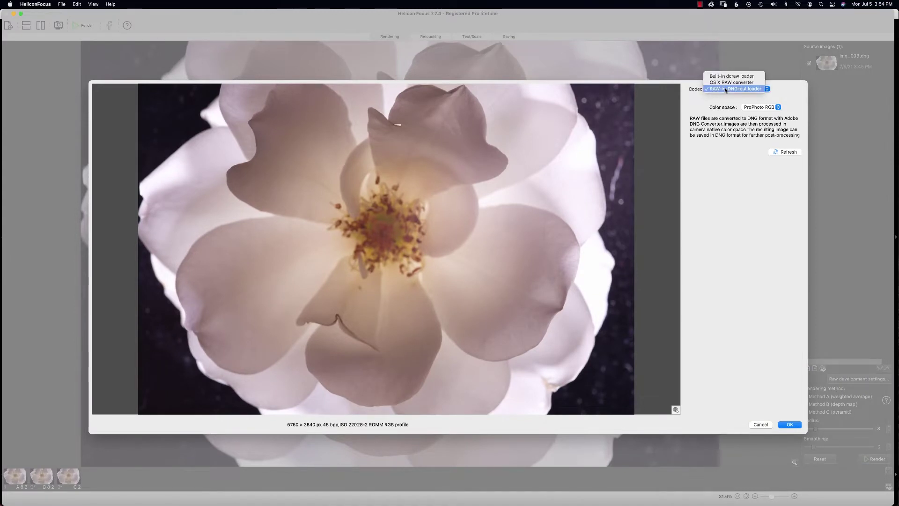
{"action": "left_click", "coordinate": [741, 90]}
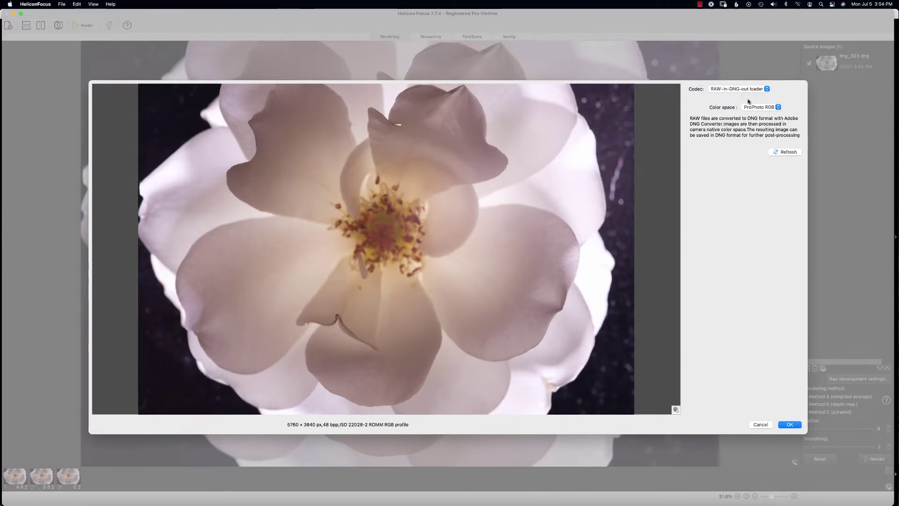
{"action": "left_click", "coordinate": [746, 108]}
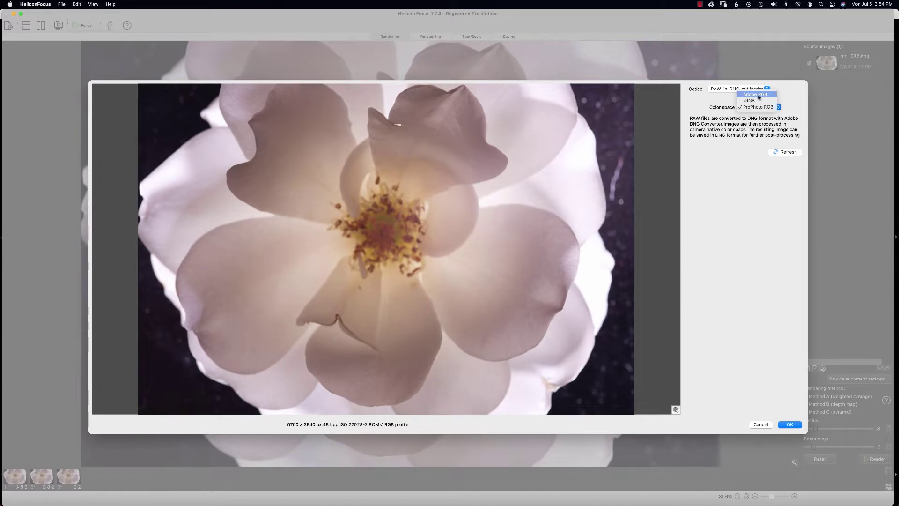
{"action": "left_click", "coordinate": [760, 107]}
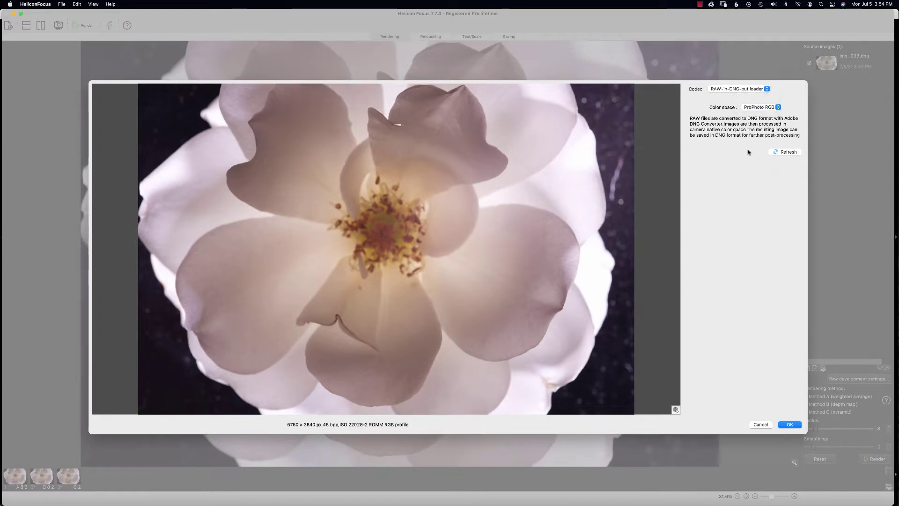
{"action": "left_click", "coordinate": [789, 424]}
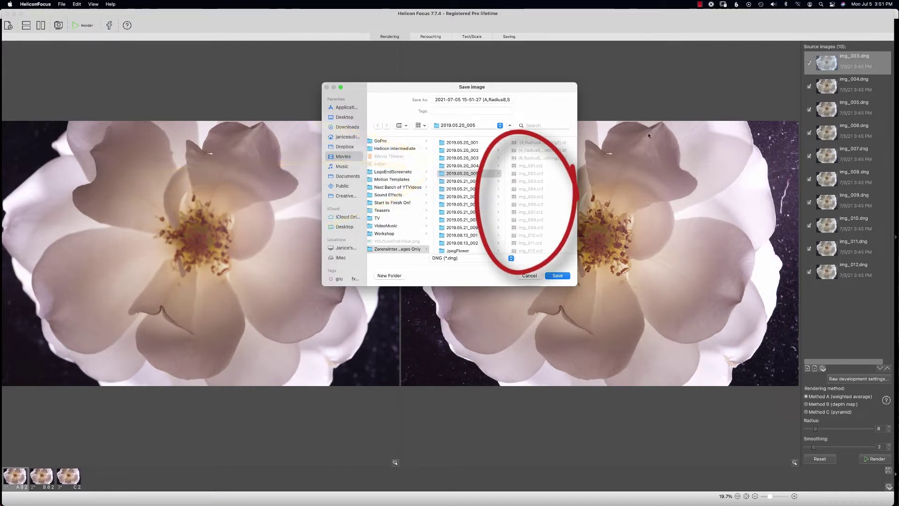
- Save the Method A result as DNG named (A,Radius8,Smoothing2), then select Method C (pyramid)
{"action": "left_click", "coordinate": [476, 97]}
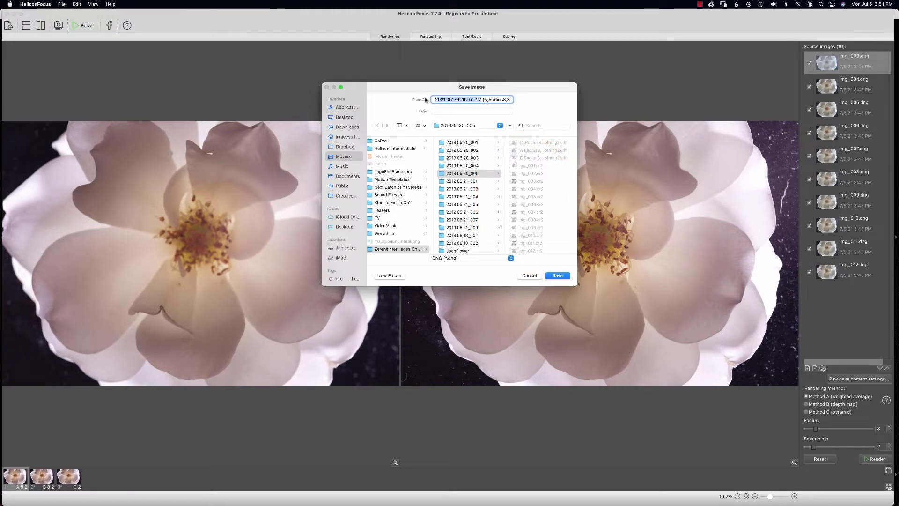
{"action": "key", "text": "BackSpace"}
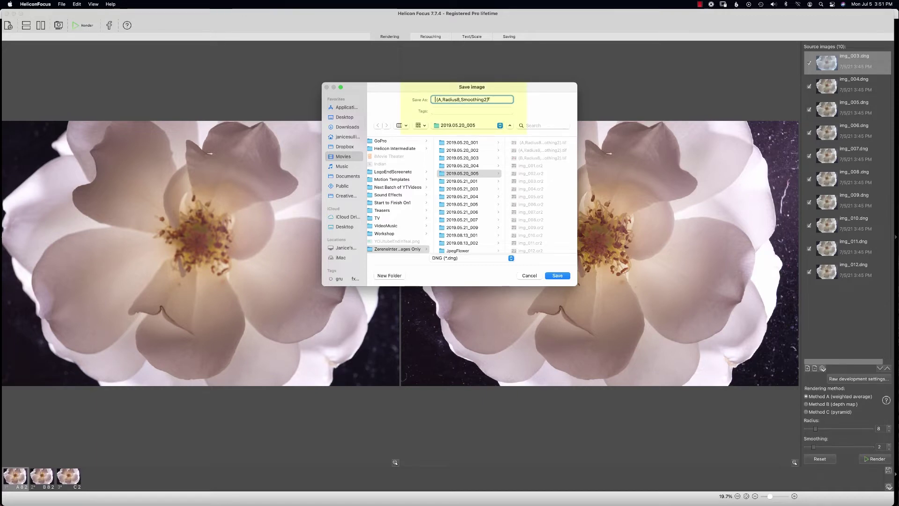
{"action": "left_click", "coordinate": [557, 275]}
{"action": "left_click", "coordinate": [807, 411]}
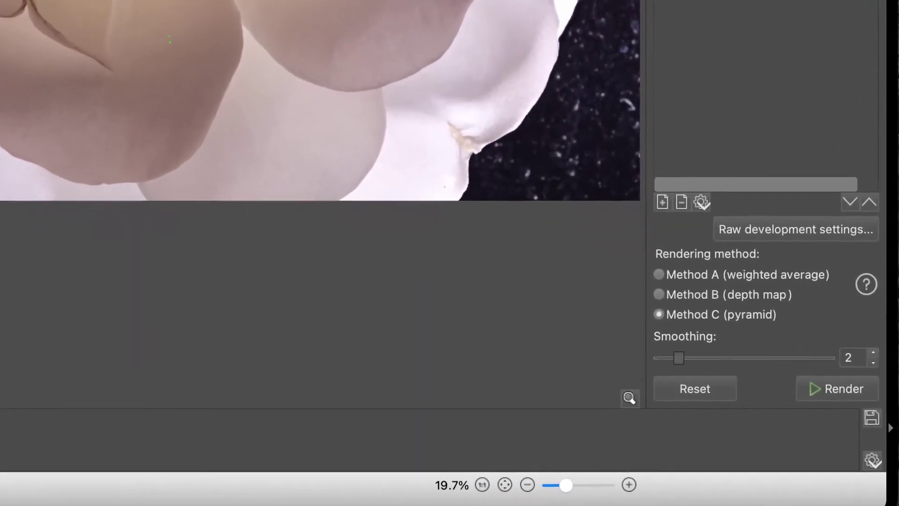
- Select Method B and add Source (A,Radius8,Smoothing2).dng to the top of the source list
{"action": "left_click", "coordinate": [651, 288]}
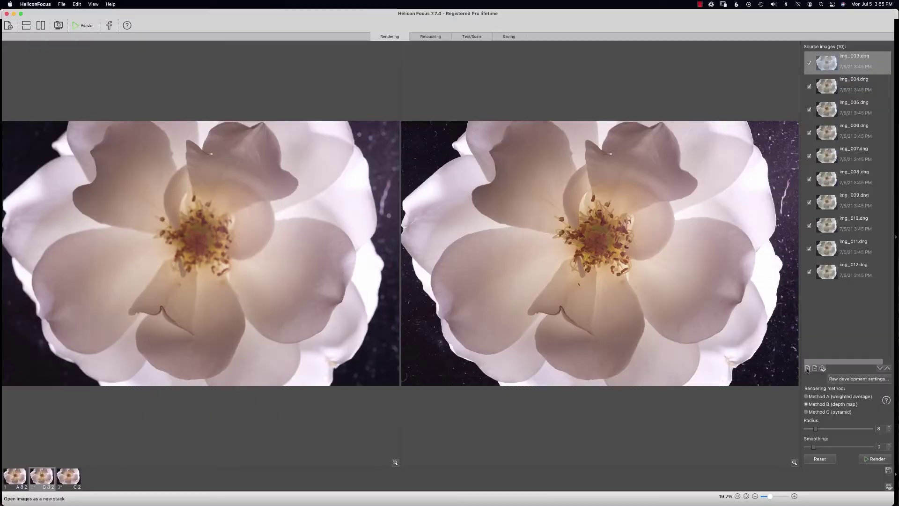
{"action": "left_click", "coordinate": [654, 143]}
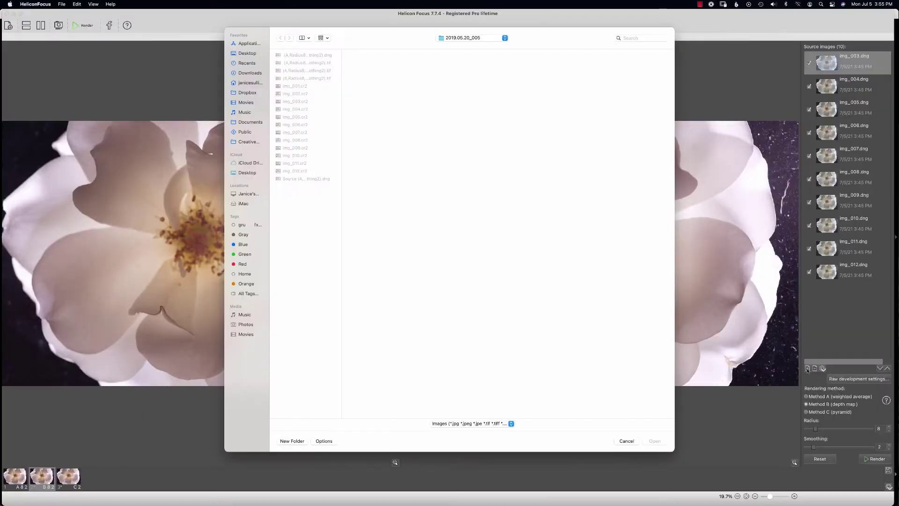
{"action": "left_click", "coordinate": [320, 179]}
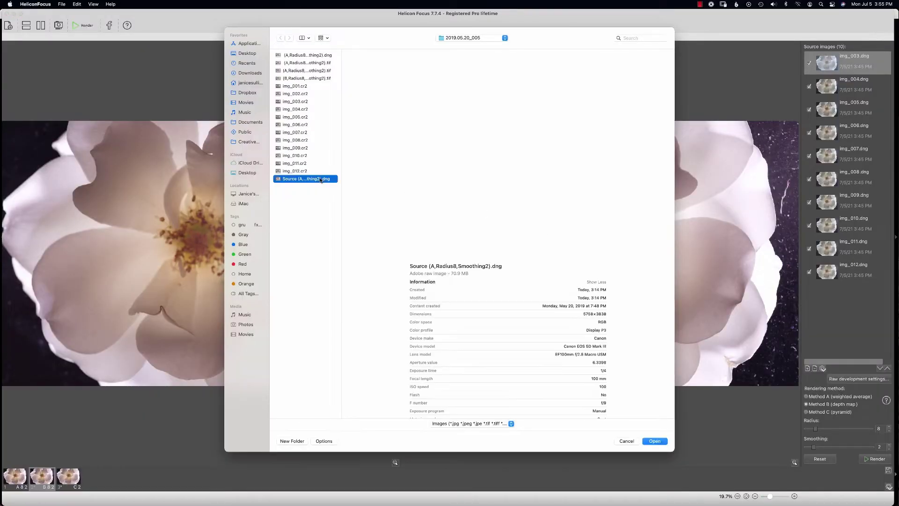
{"action": "left_click", "coordinate": [656, 441]}
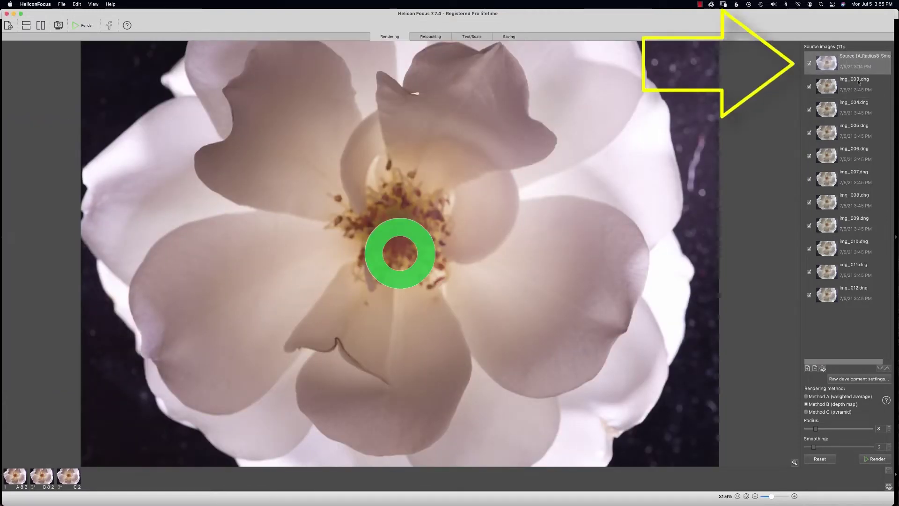
- Remove img_004 through img_012, then render img_003 with the Source DNG as a depth map
{"action": "left_click", "coordinate": [861, 107]}
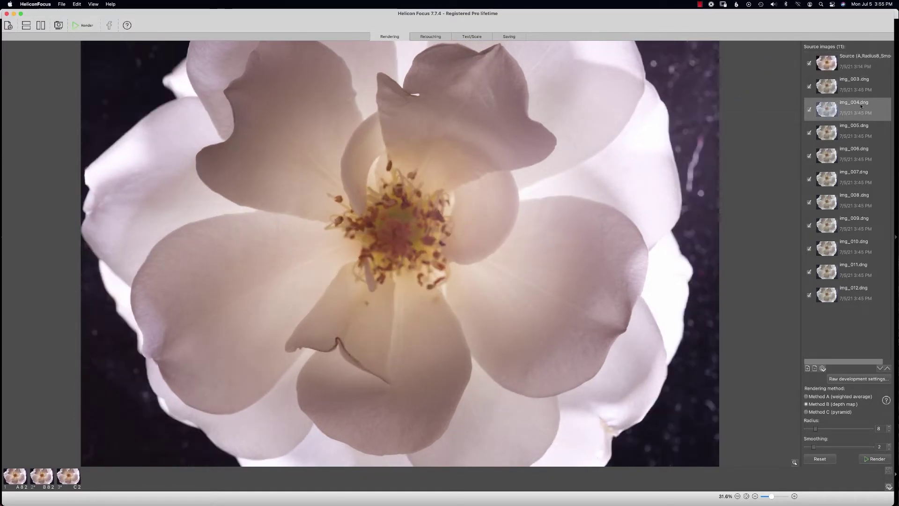
{"action": "left_click", "coordinate": [850, 291], "text": "shift"}
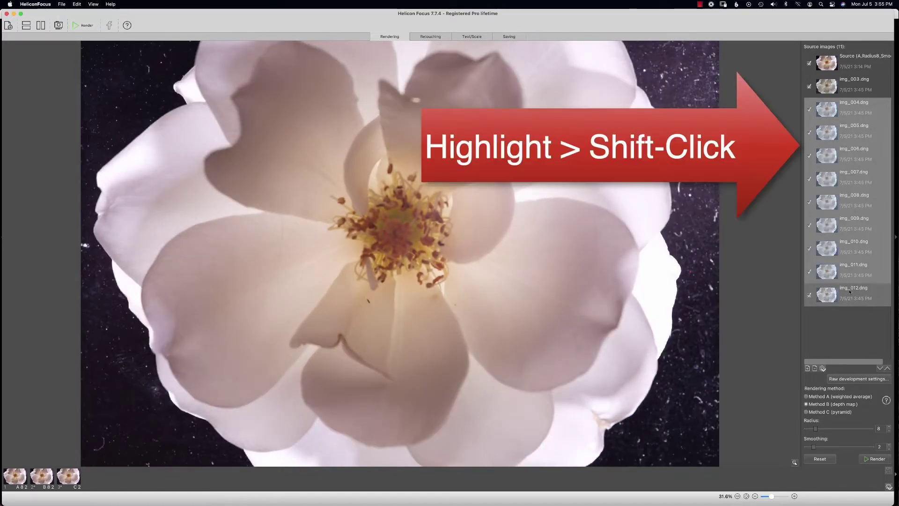
{"action": "right_click", "coordinate": [869, 215]}
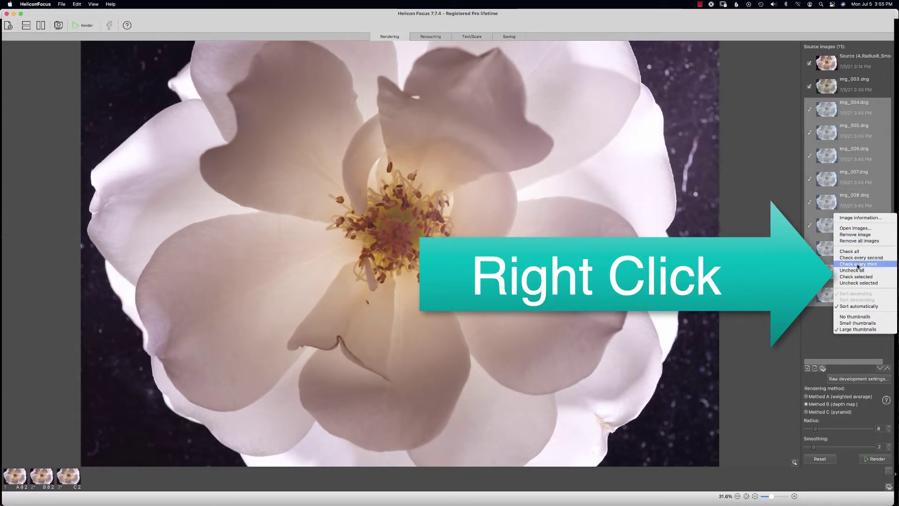
{"action": "left_click", "coordinate": [859, 238]}
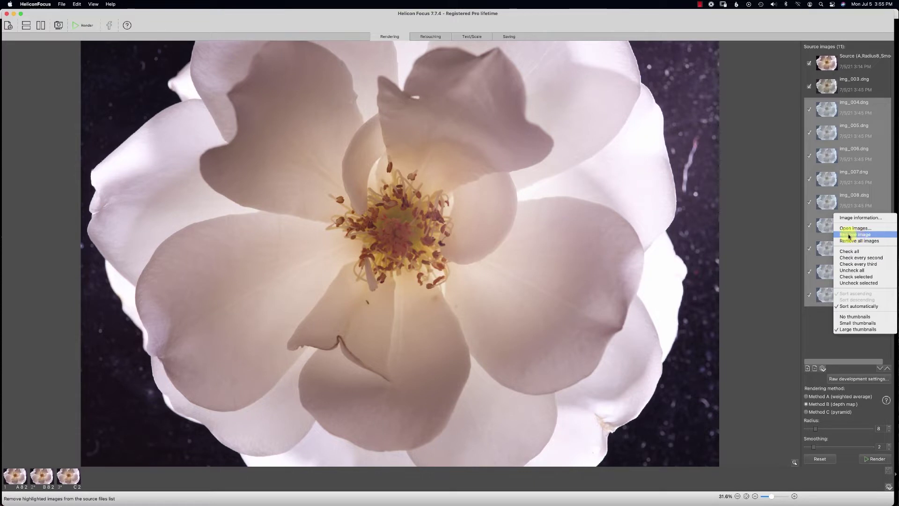
{"action": "left_click", "coordinate": [864, 235]}
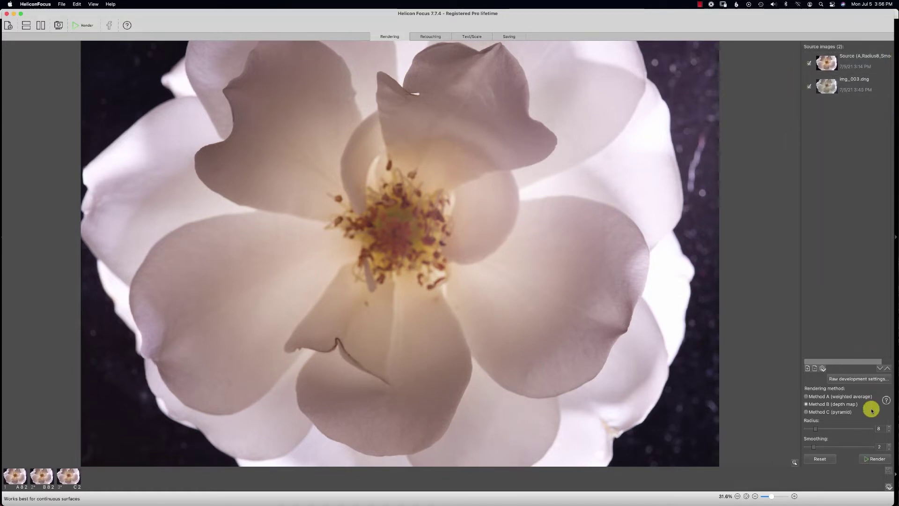
{"action": "left_click", "coordinate": [874, 460]}
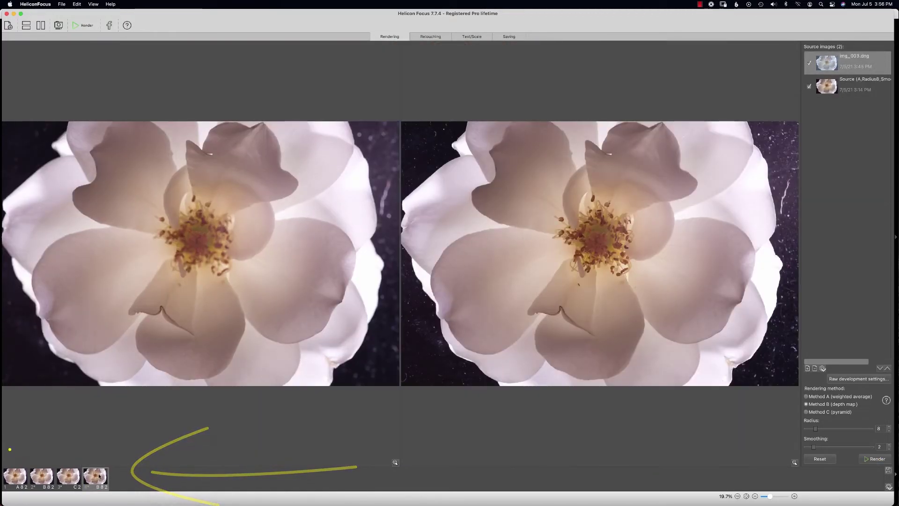
- Save the pyramid result as DNG named (C,Smoothing2) in the 2019.05.20_005 folder
{"action": "mouse_move", "coordinate": [106, 466]}
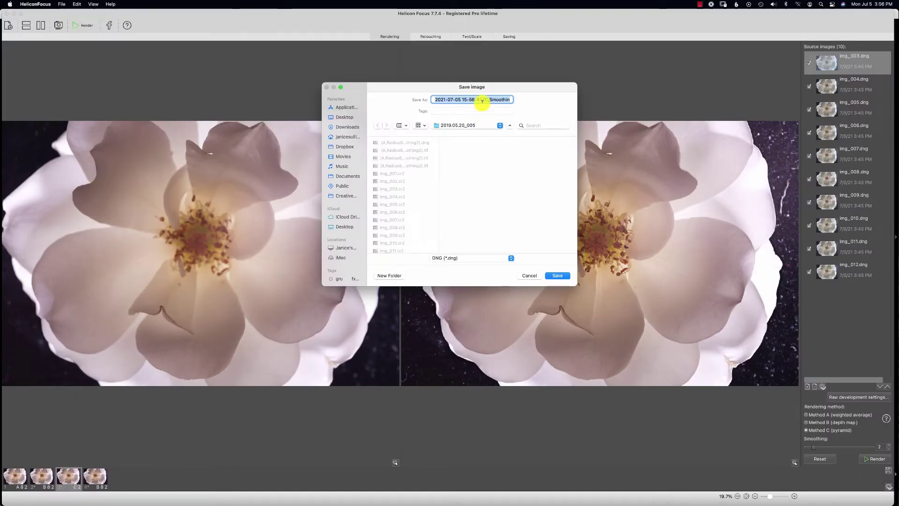
{"action": "left_click", "coordinate": [482, 98]}
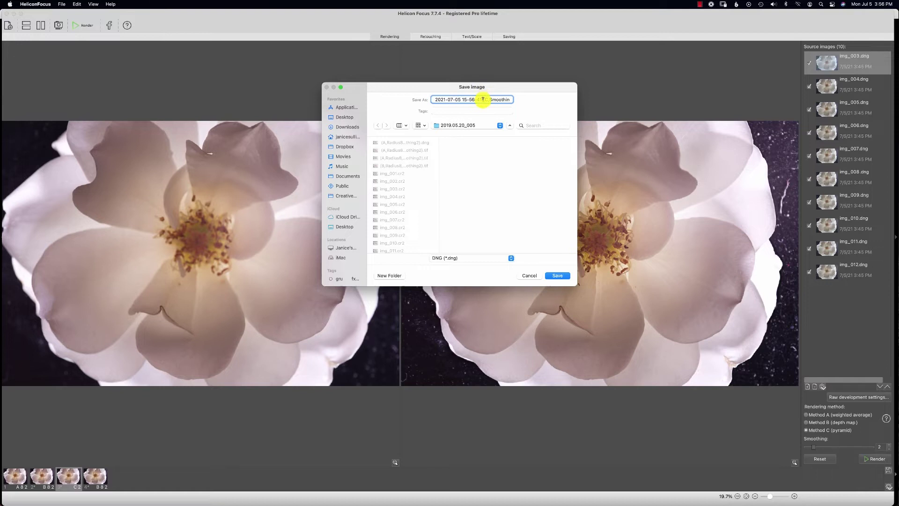
{"action": "left_click_drag", "start_coordinate": [482, 99], "coordinate": [424, 94]}
{"action": "key", "text": "BackSpace"}
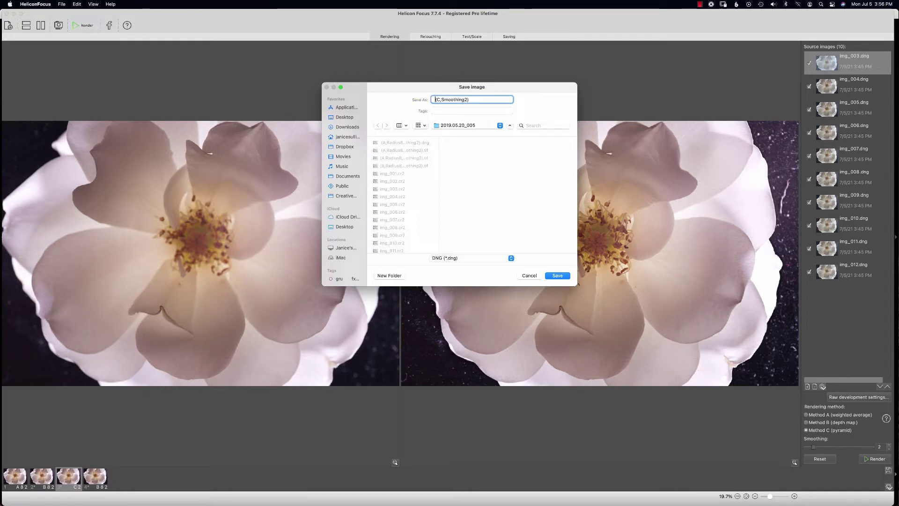
{"action": "left_click", "coordinate": [557, 276]}
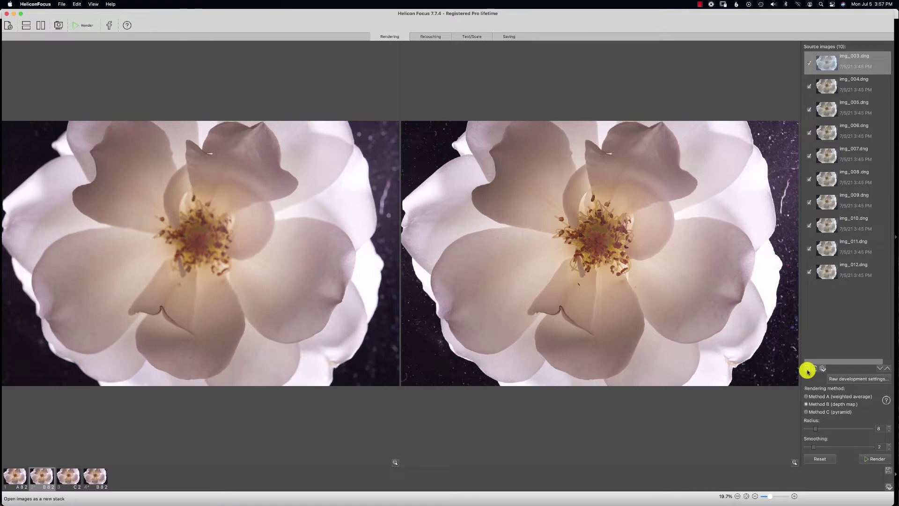
- Open the Source DNG and (C,Smoothing2).dng as a new stack and render it
{"action": "left_click", "coordinate": [807, 369]}
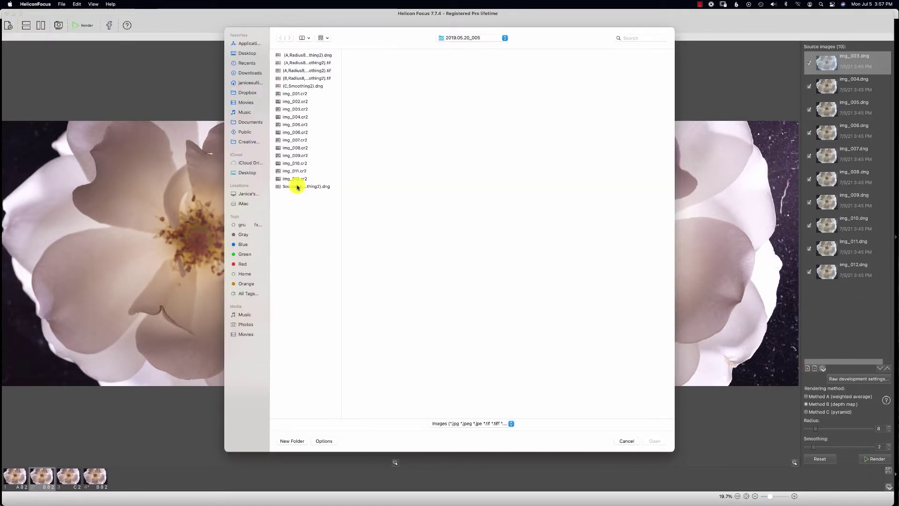
{"action": "left_click", "coordinate": [298, 187]}
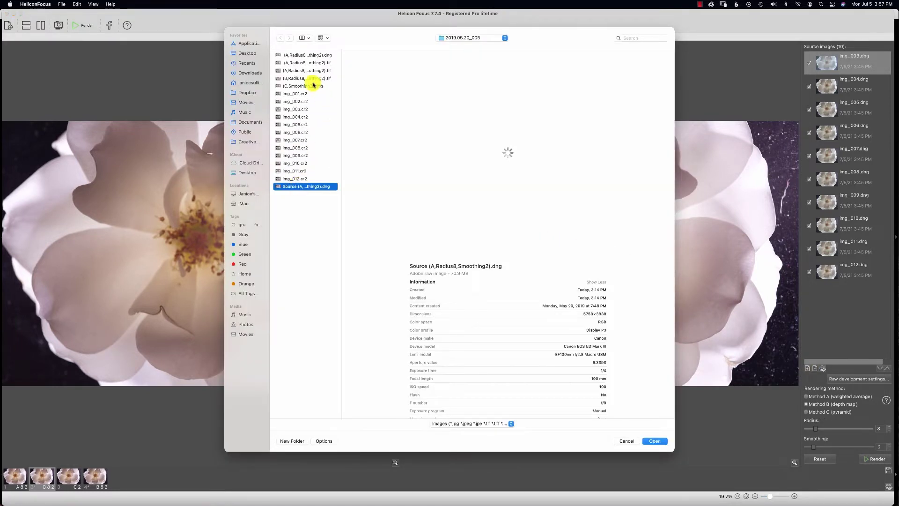
{"action": "left_click", "coordinate": [626, 440]}
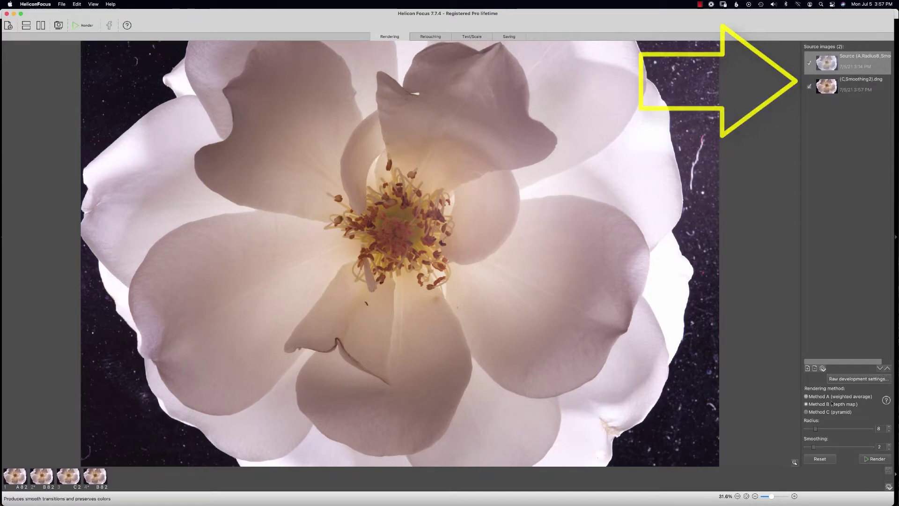
{"action": "left_click", "coordinate": [876, 459]}
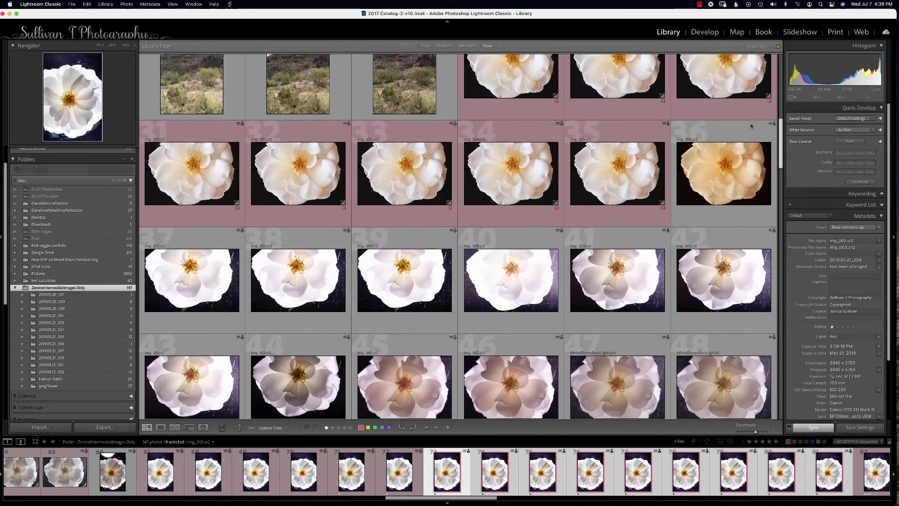
- Select all 72 filtered rose photos in Lightroom and bring up the Export presets list
{"action": "scroll", "coordinate": [752, 125], "scroll_direction": "down", "scroll_amount": 1}
{"action": "scroll", "coordinate": [751, 124], "scroll_direction": "down", "scroll_amount": 2}
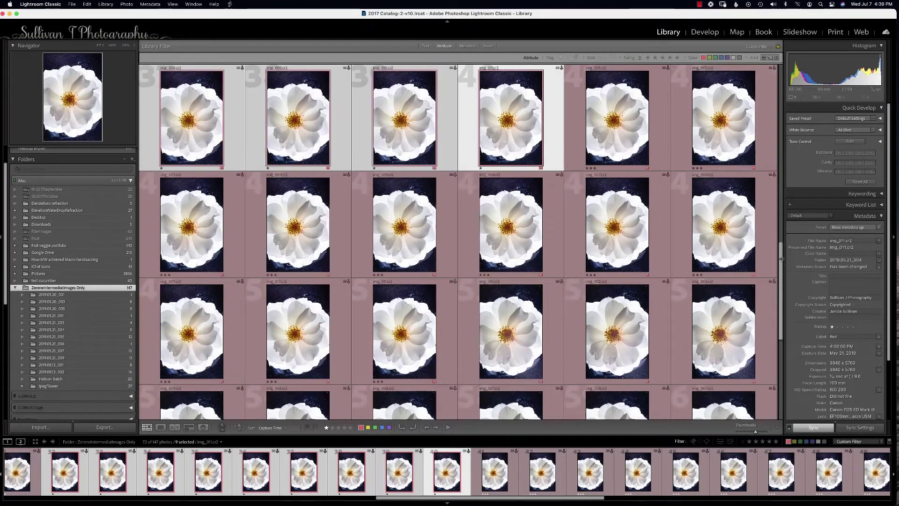
{"action": "left_click_drag", "start_coordinate": [780, 260], "coordinate": [780, 159]}
{"action": "key", "text": "Home"}
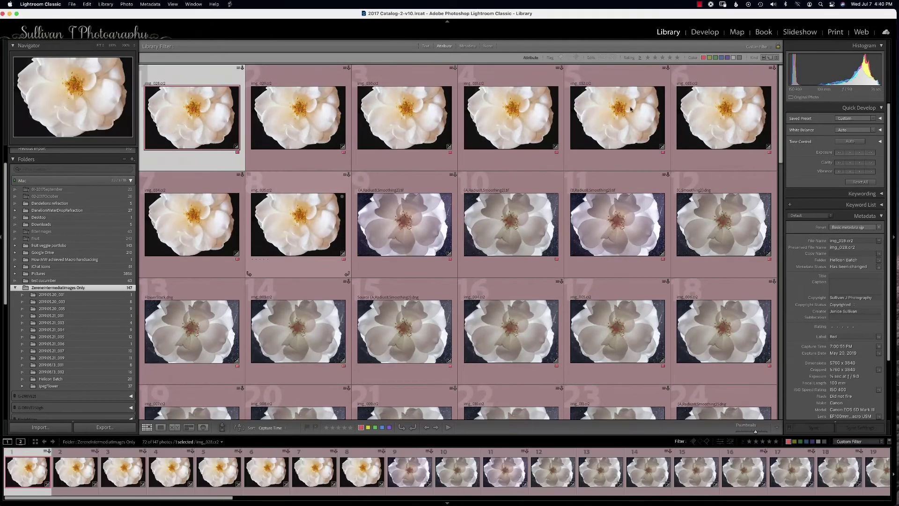
{"action": "left_click_drag", "start_coordinate": [781, 87], "coordinate": [806, 350]}
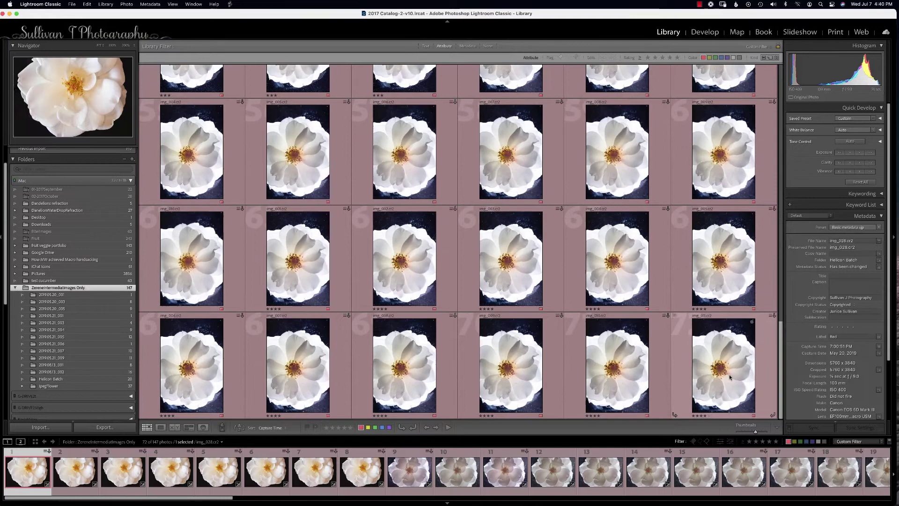
{"action": "key", "text": "super+a"}
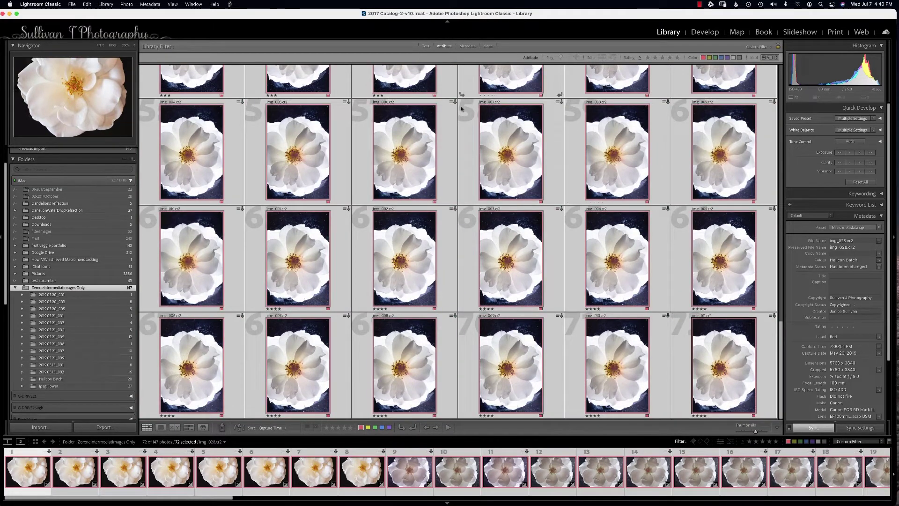
{"action": "right_click", "coordinate": [495, 141]}
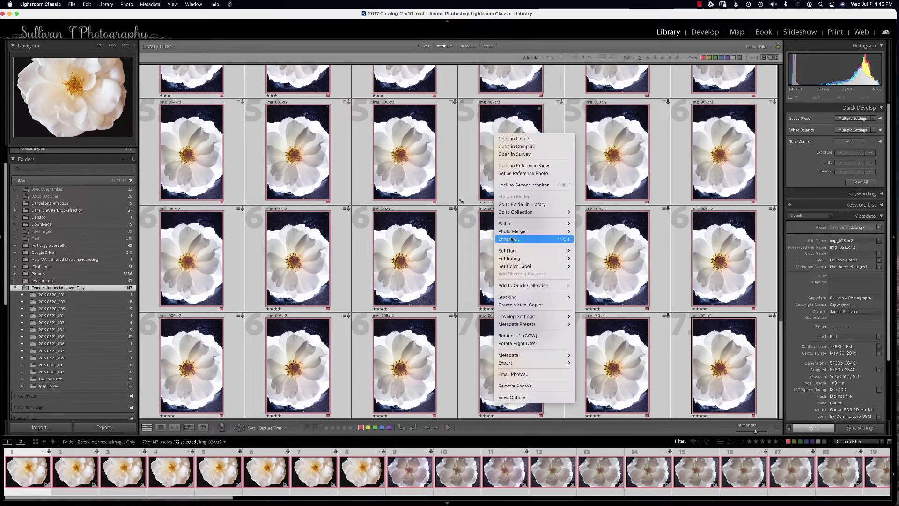
{"action": "mouse_move", "coordinate": [510, 260]}
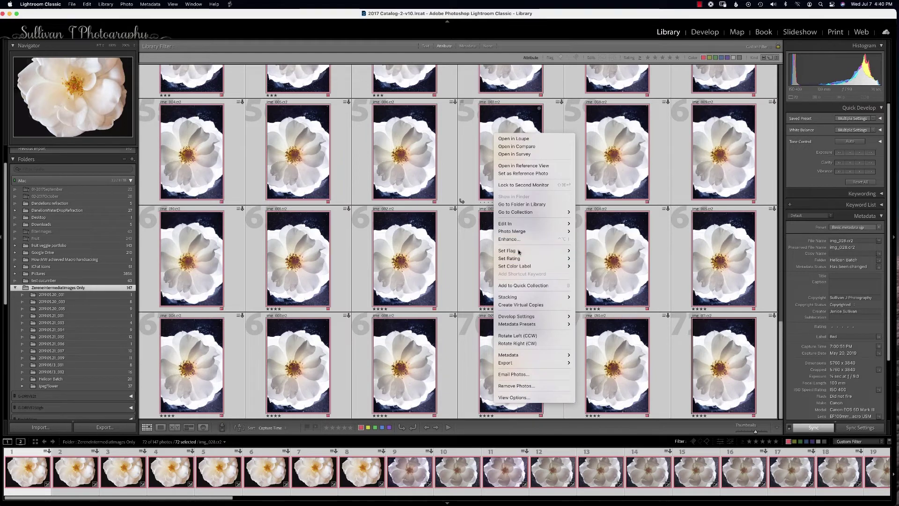
{"action": "mouse_move", "coordinate": [520, 363]}
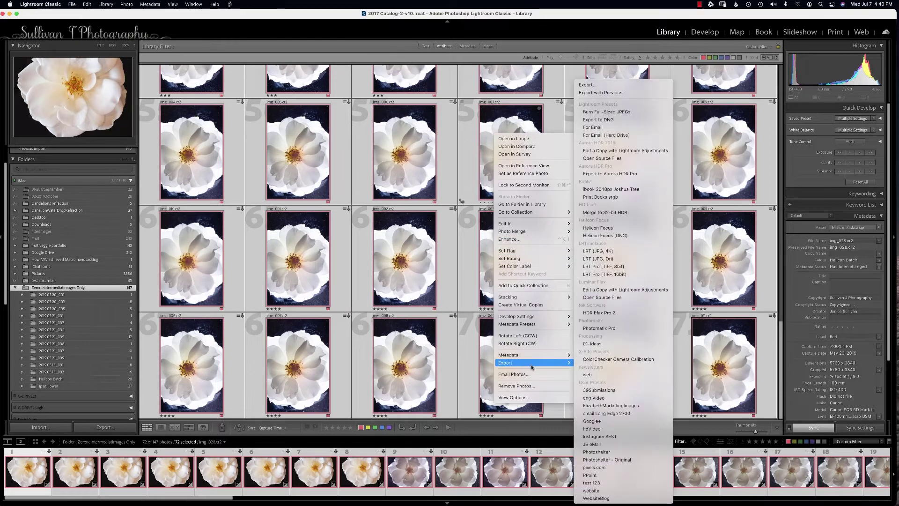
- Send the 72 photos via Helicon Focus (DNG) and scroll through the loaded source list
{"action": "left_click", "coordinate": [624, 237]}
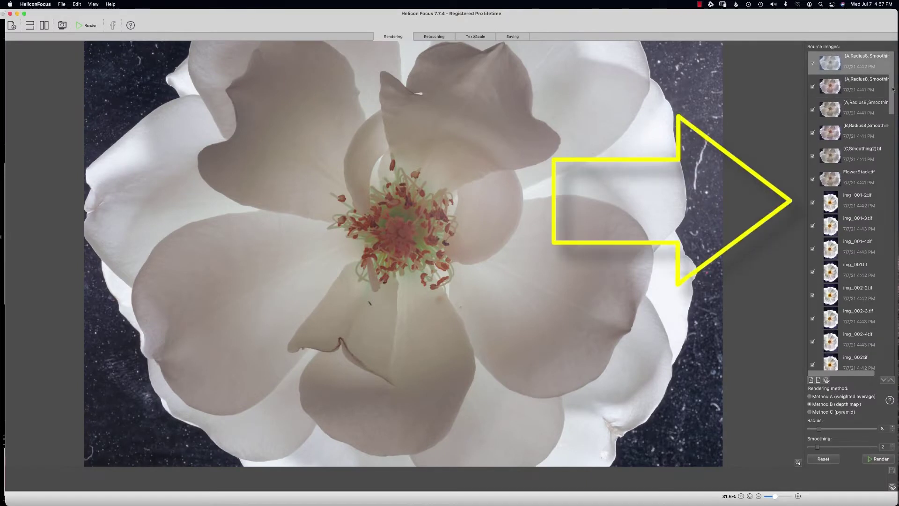
{"action": "scroll", "coordinate": [893, 90], "scroll_direction": "down", "scroll_amount": 7}
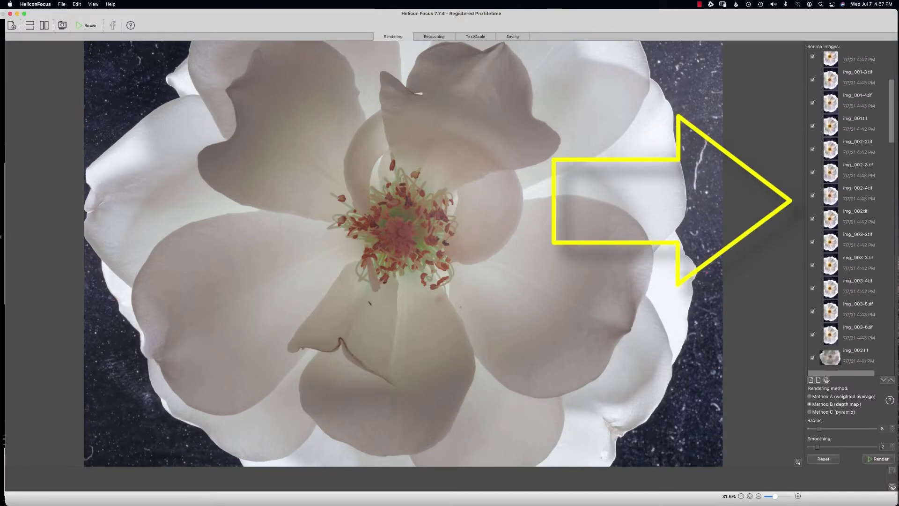
{"action": "scroll", "coordinate": [847, 210], "scroll_direction": "down", "scroll_amount": 10}
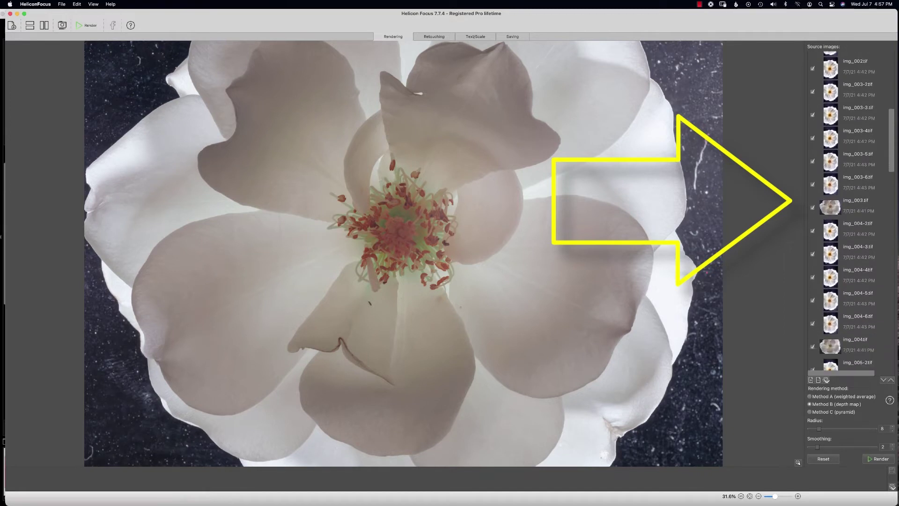
{"action": "scroll", "coordinate": [850, 211], "scroll_direction": "down", "scroll_amount": 15}
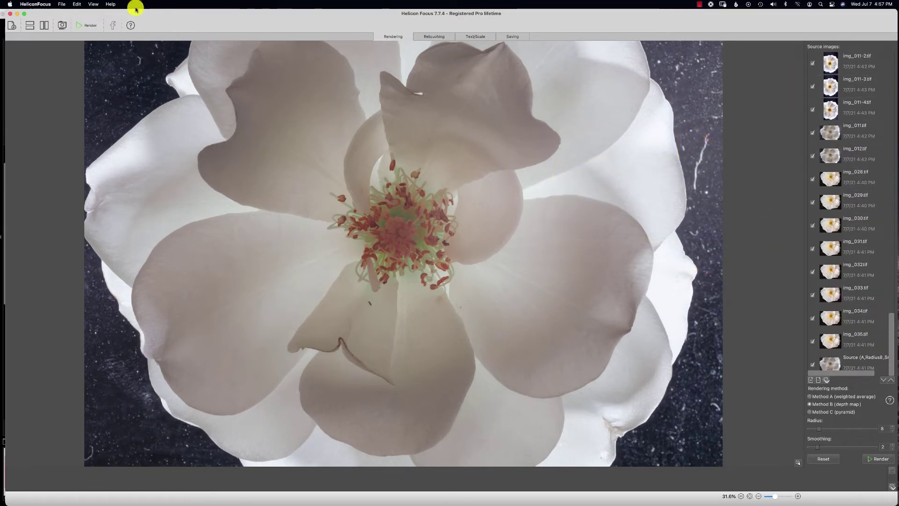
- Queue the 72 current sources as a batch job using Method B, radius 8, smoothing 2
{"action": "left_click", "coordinate": [61, 5]}
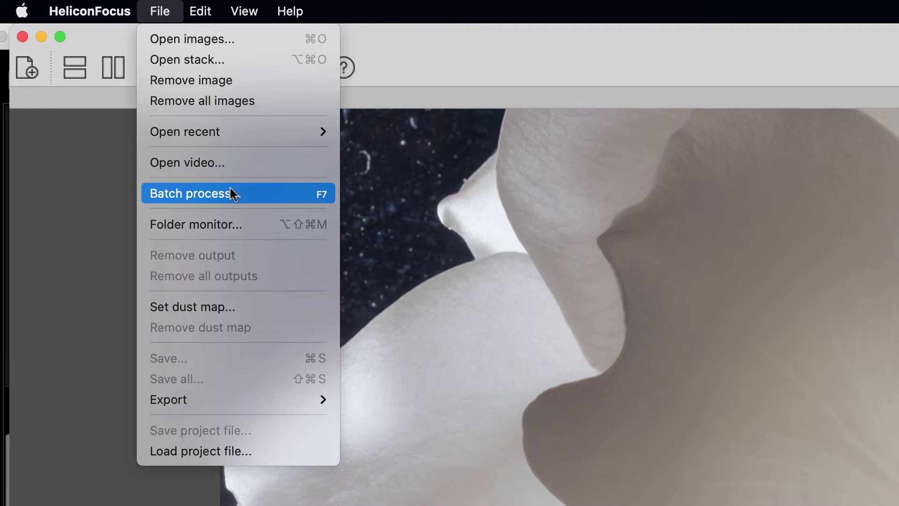
{"action": "left_click", "coordinate": [300, 194]}
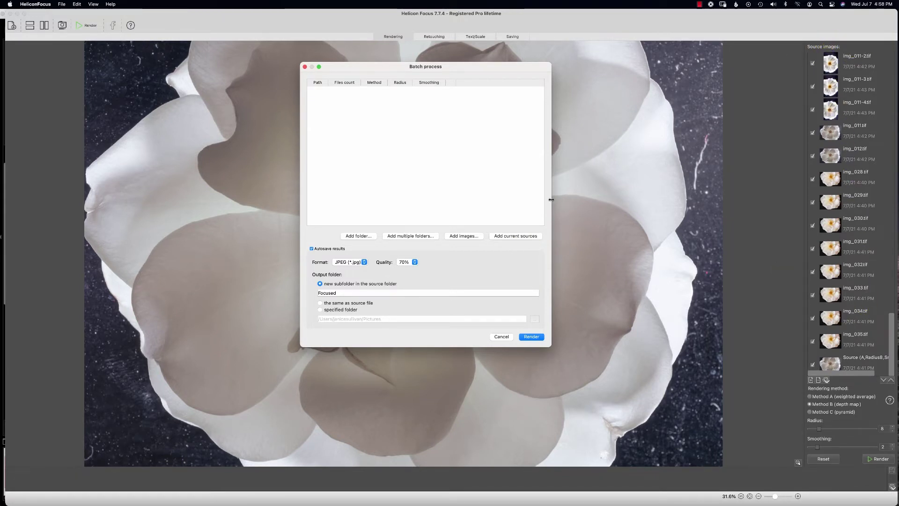
{"action": "left_click", "coordinate": [512, 237]}
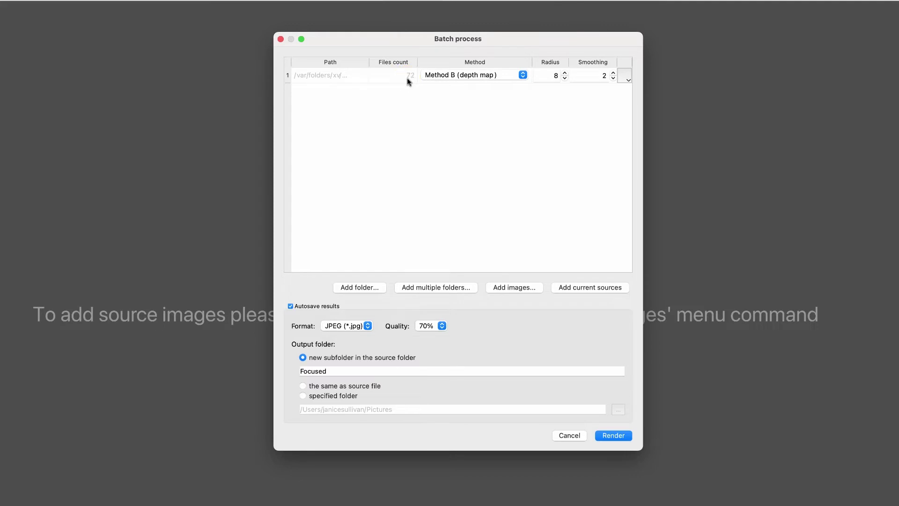
{"action": "left_click", "coordinate": [468, 76]}
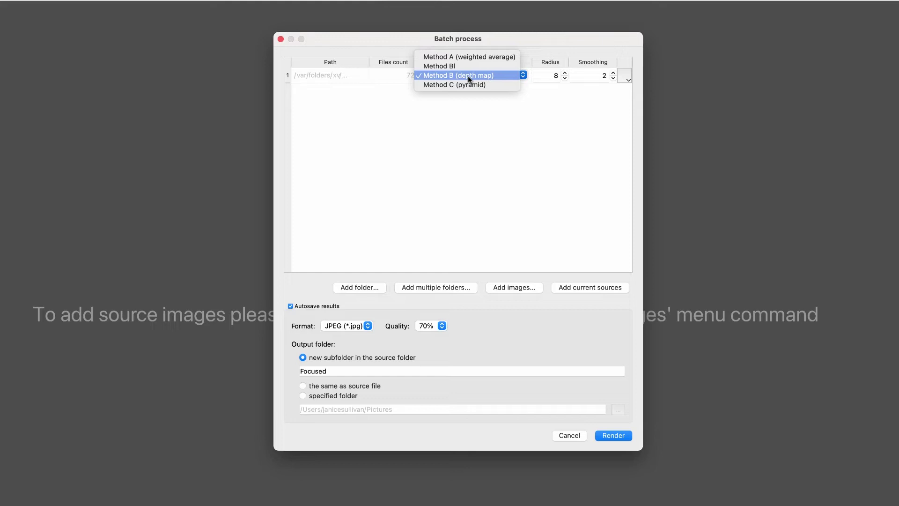
{"action": "left_click", "coordinate": [472, 76]}
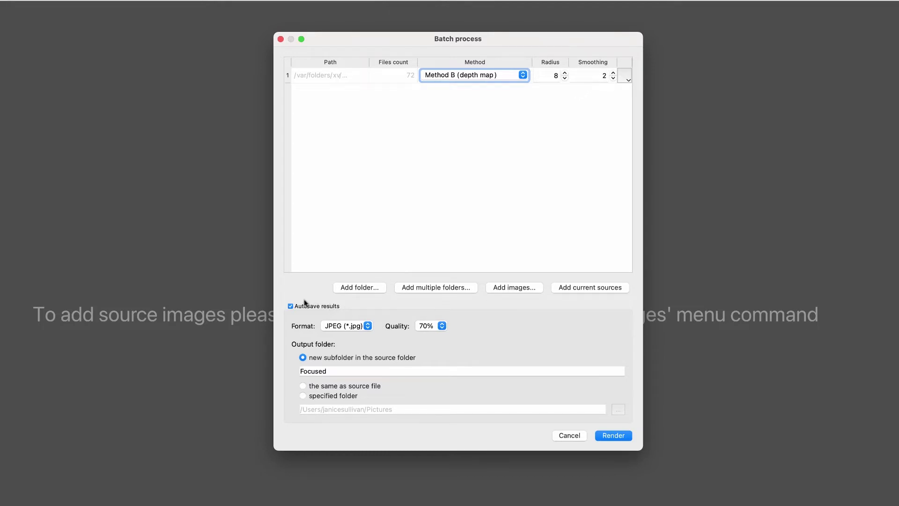
{"action": "left_click", "coordinate": [353, 326]}
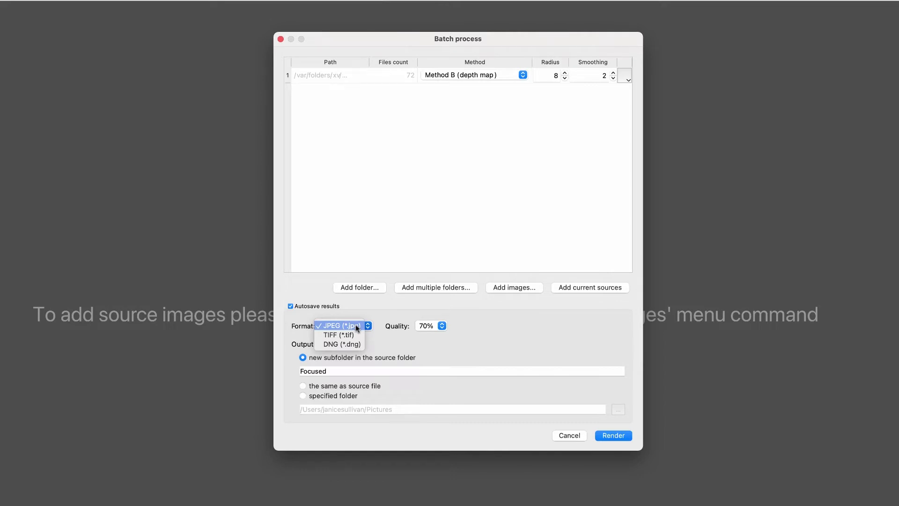
{"action": "left_click", "coordinate": [356, 324]}
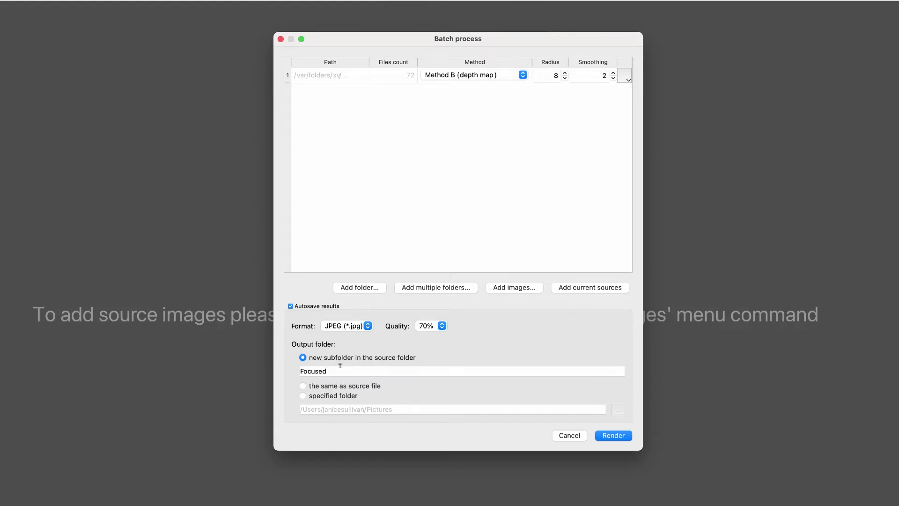
{"action": "left_click_drag", "start_coordinate": [338, 369], "coordinate": [296, 370]}
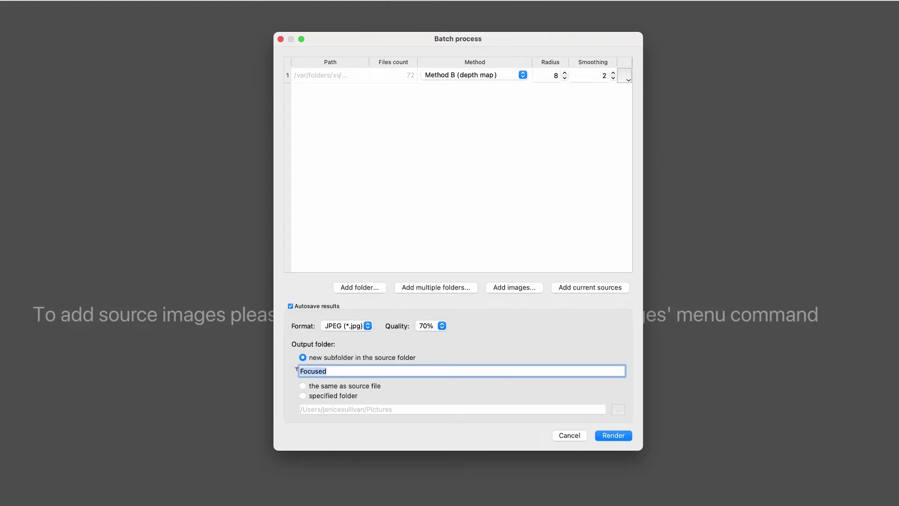
{"action": "left_click", "coordinate": [312, 386]}
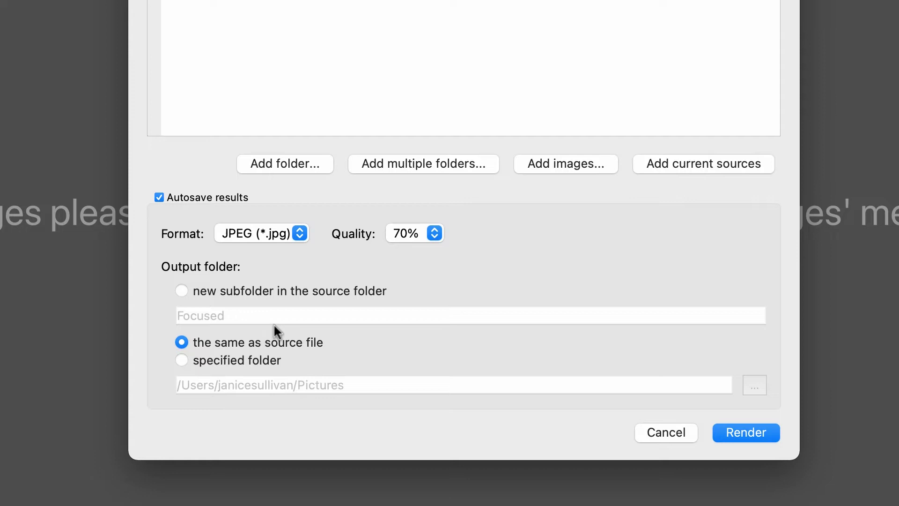
{"action": "left_click", "coordinate": [182, 360]}
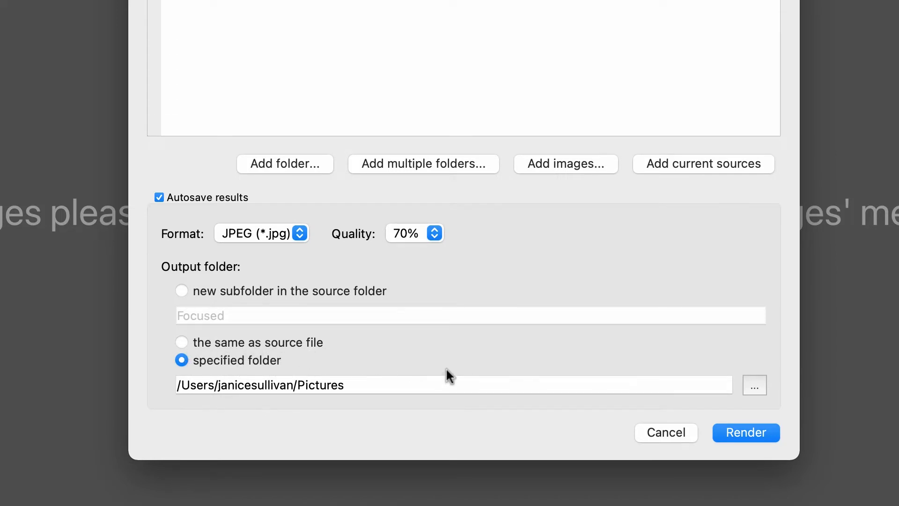
{"action": "left_click", "coordinate": [182, 289]}
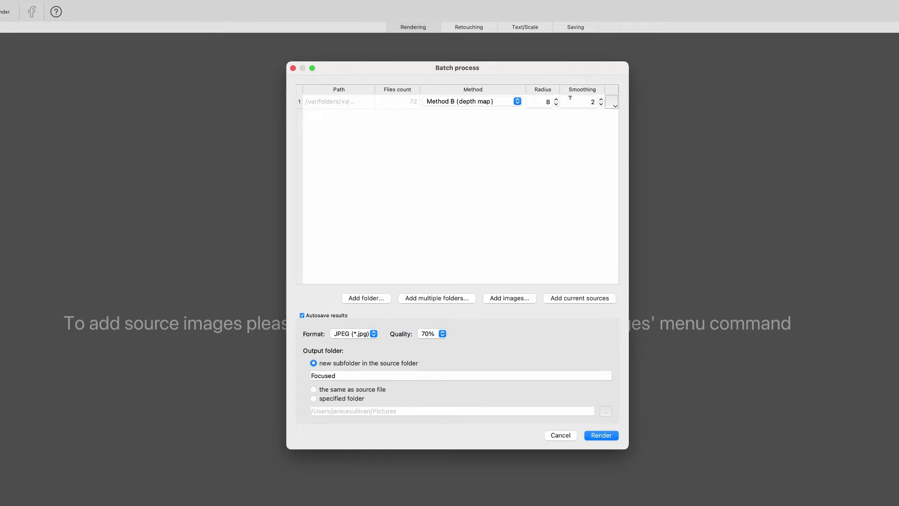
- Split the 72-image stack by exposure into stacks of 36, 11, 17 and 8, and render all four
{"action": "left_click", "coordinate": [612, 104]}
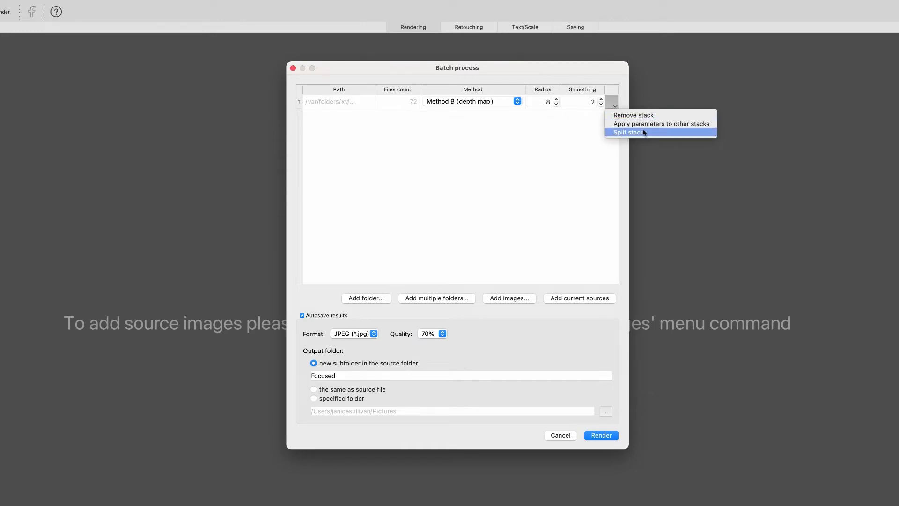
{"action": "left_click", "coordinate": [662, 133]}
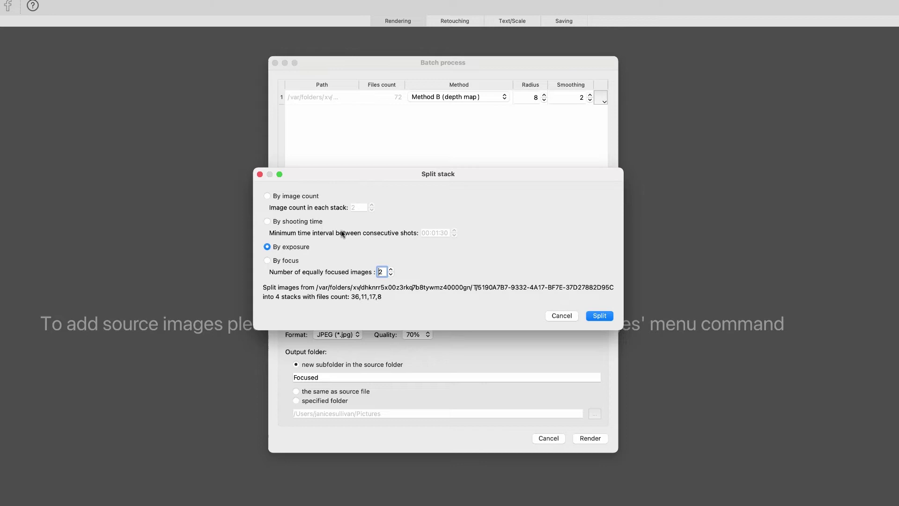
{"action": "left_click", "coordinate": [267, 221]}
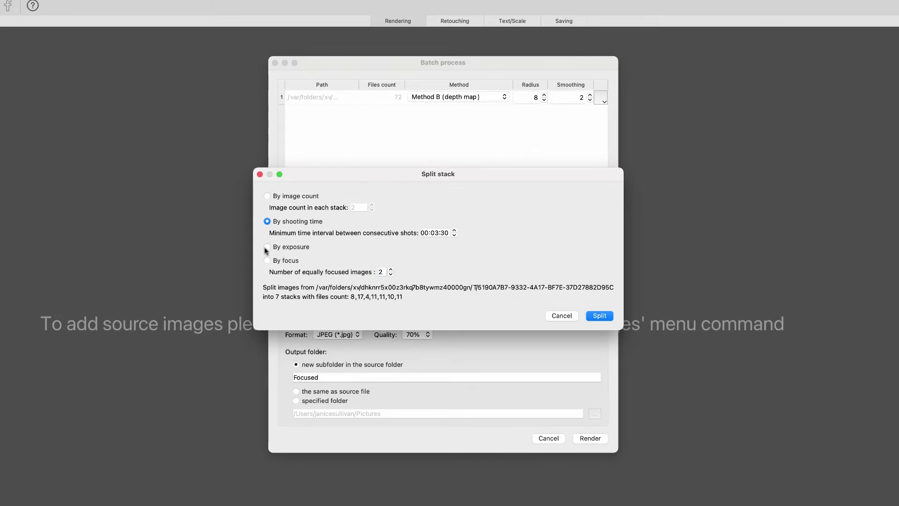
{"action": "left_click", "coordinate": [266, 248]}
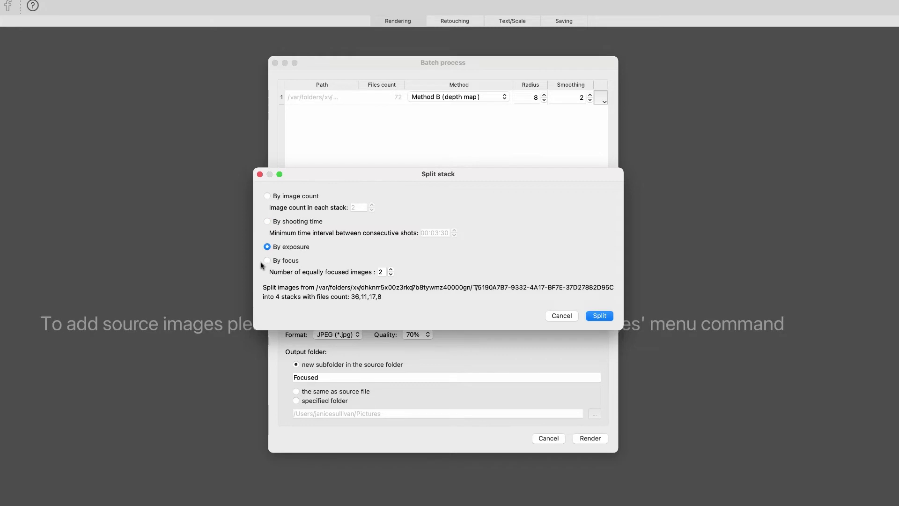
{"action": "left_click", "coordinate": [267, 261]}
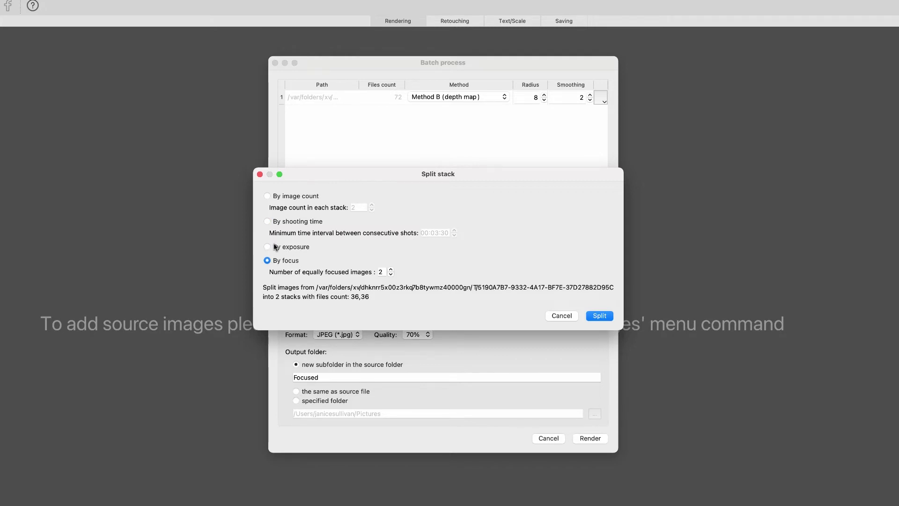
{"action": "left_click", "coordinate": [268, 246]}
{"action": "left_click", "coordinate": [600, 316]}
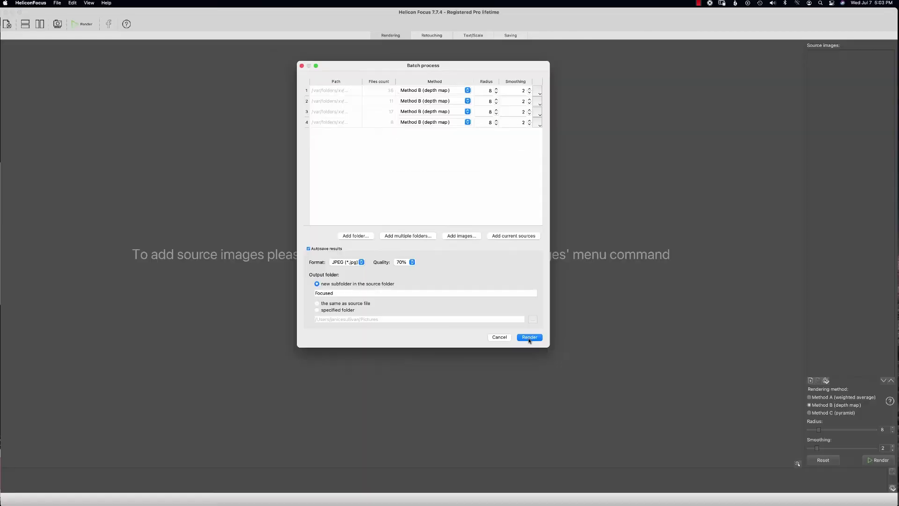
{"action": "left_click", "coordinate": [589, 438]}
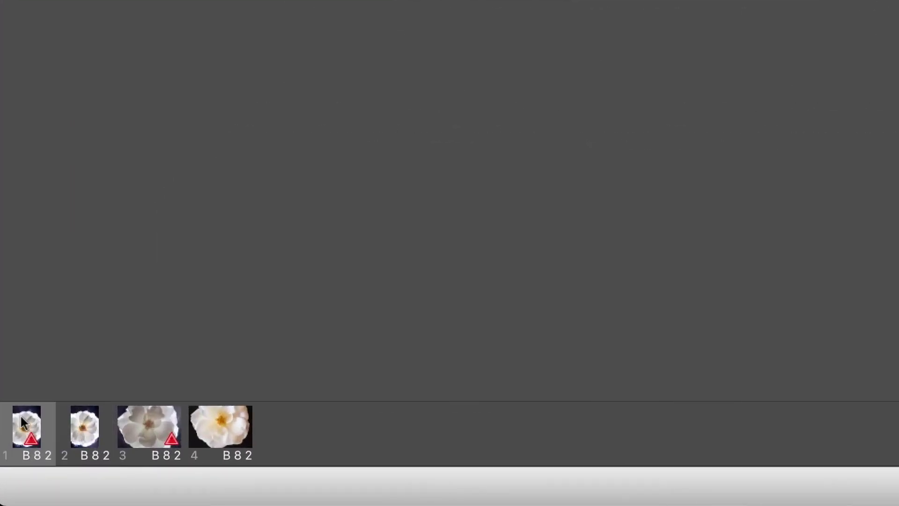
- Zoom both previews to 100% around the flower centre and inspect the detail
{"action": "mouse_move", "coordinate": [104, 412]}
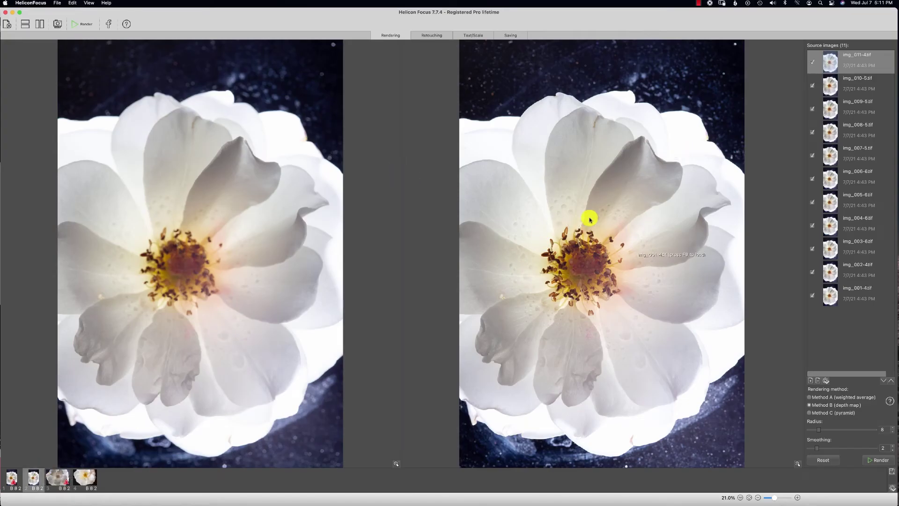
{"action": "left_click", "coordinate": [607, 254]}
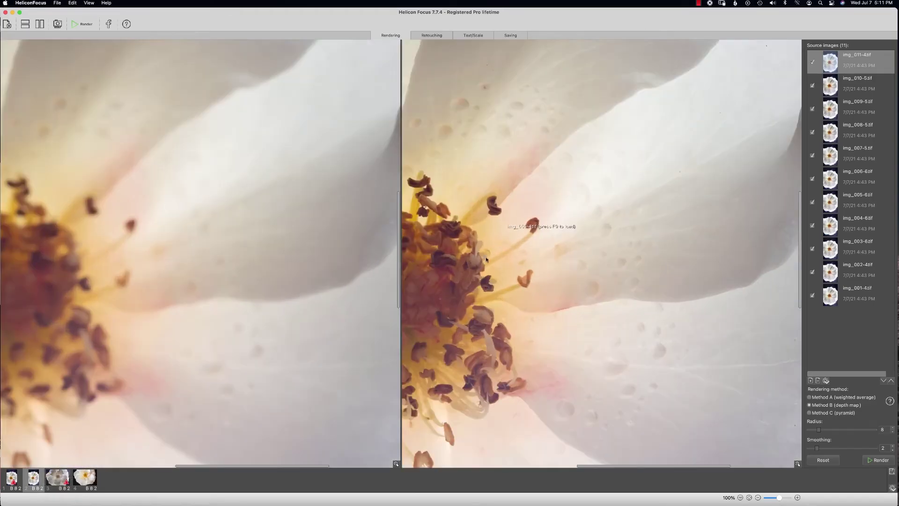
{"action": "left_click_drag", "start_coordinate": [518, 111], "coordinate": [584, 241]}
{"action": "scroll", "coordinate": [583, 242], "scroll_direction": "down", "scroll_amount": 10}
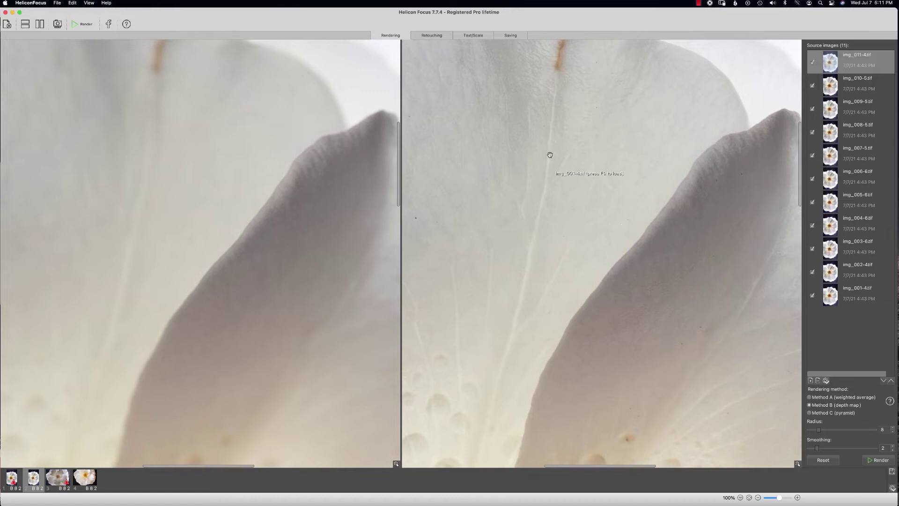
{"action": "scroll", "coordinate": [557, 243], "scroll_direction": "up", "scroll_amount": 5}
{"action": "scroll", "coordinate": [561, 236], "scroll_direction": "down", "scroll_amount": 8}
{"action": "scroll", "coordinate": [561, 239], "scroll_direction": "up", "scroll_amount": 1}
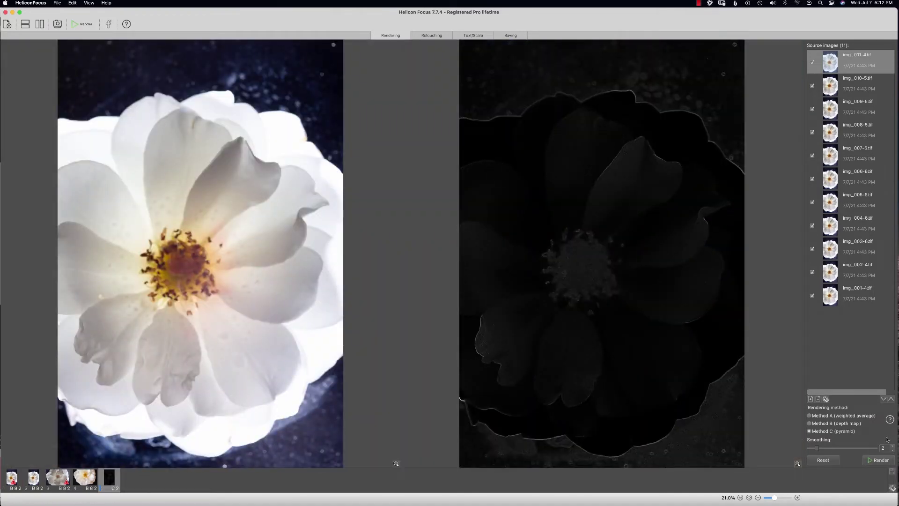
{"action": "left_click", "coordinate": [885, 401]}
{"action": "left_click", "coordinate": [885, 401]}
{"action": "left_click", "coordinate": [884, 400]}
{"action": "left_click", "coordinate": [884, 400]}
{"action": "left_click", "coordinate": [884, 400]}
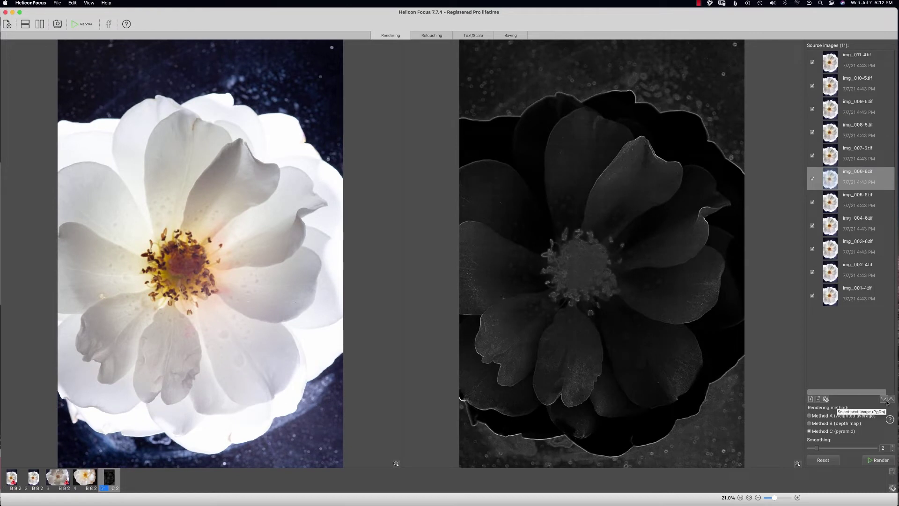
{"action": "left_click", "coordinate": [884, 400]}
{"action": "key", "text": "Page_Down"}
{"action": "key", "text": "Page_Down"}
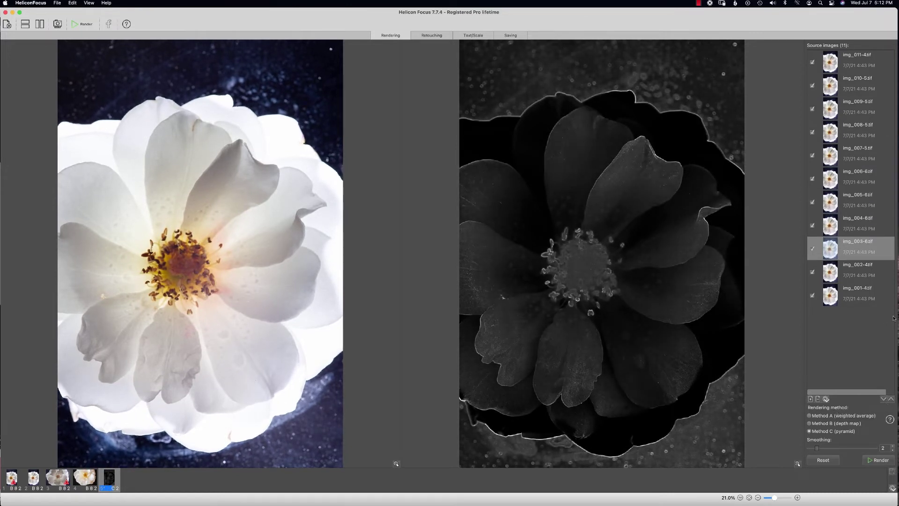
{"action": "key", "text": "Page_Down"}
{"action": "key", "text": "Page_Down"}
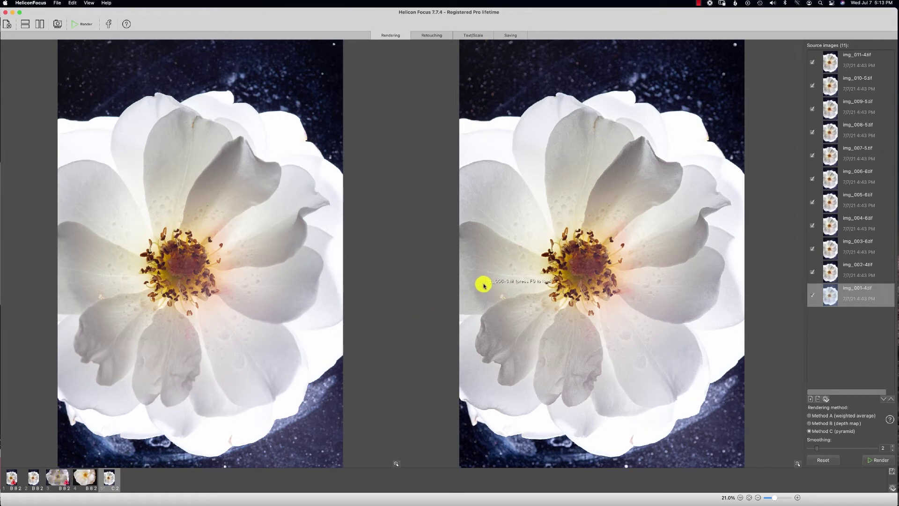
{"action": "left_click", "coordinate": [496, 277]}
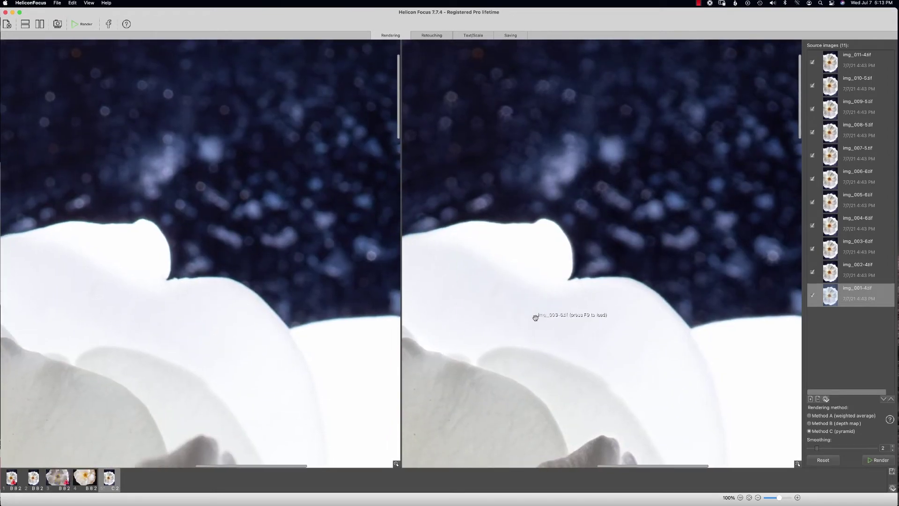
{"action": "scroll", "coordinate": [534, 315], "scroll_direction": "down", "scroll_amount": 3}
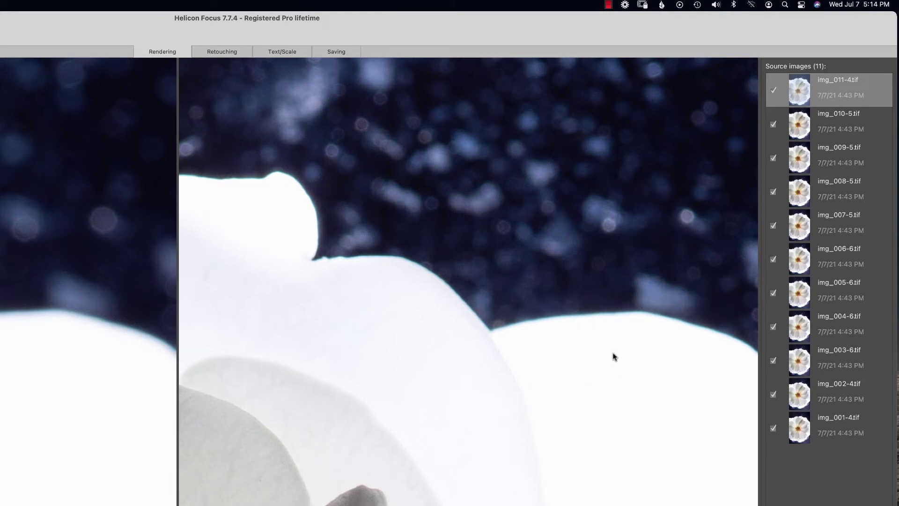
{"action": "scroll", "coordinate": [598, 272], "scroll_direction": "up", "scroll_amount": 1}
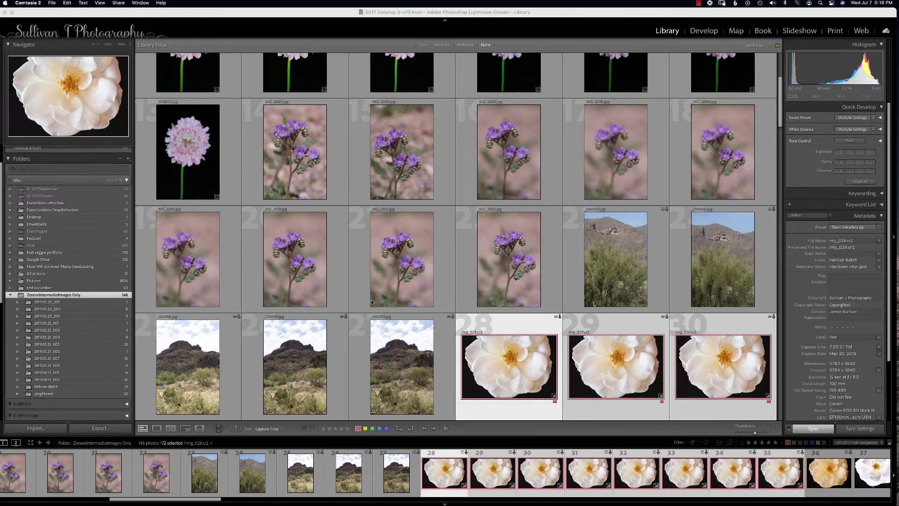
{"action": "scroll", "coordinate": [373, 301], "scroll_direction": "down", "scroll_amount": 1}
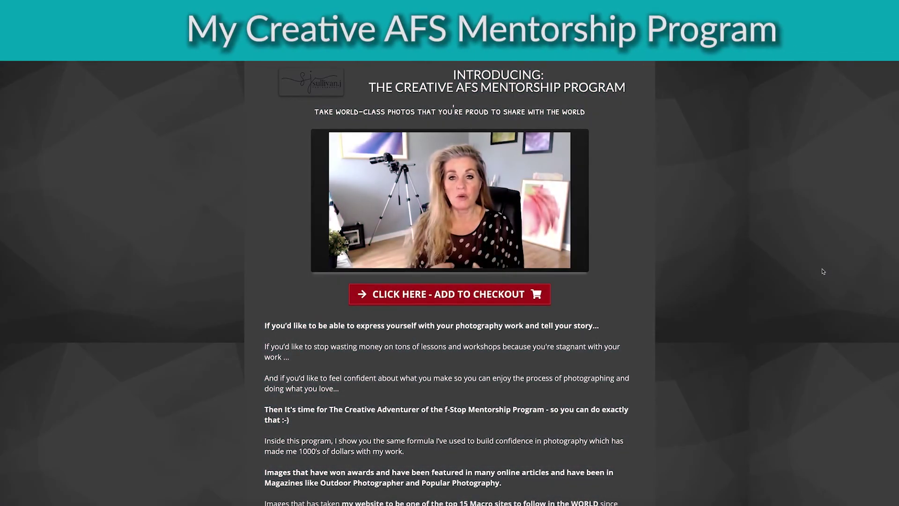
{"action": "scroll", "coordinate": [823, 271], "scroll_direction": "down", "scroll_amount": 3}
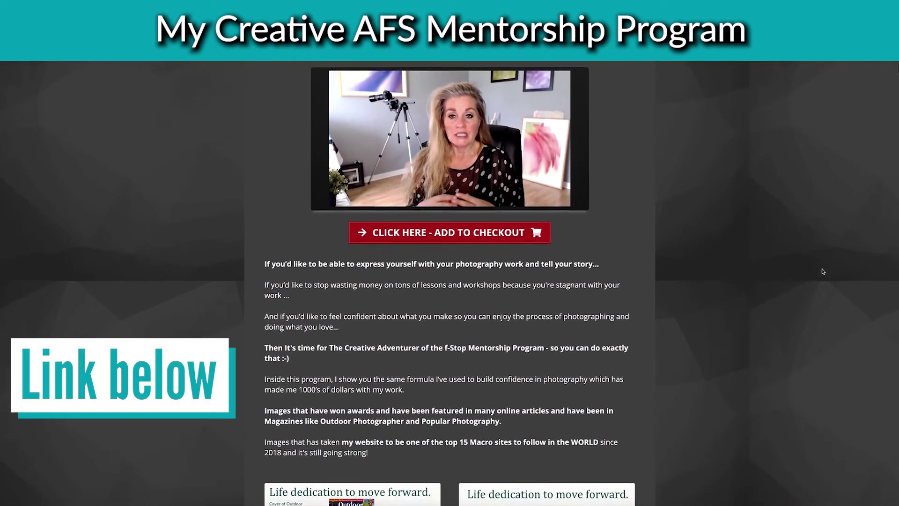
{"action": "scroll", "coordinate": [823, 271], "scroll_direction": "down", "scroll_amount": 3}
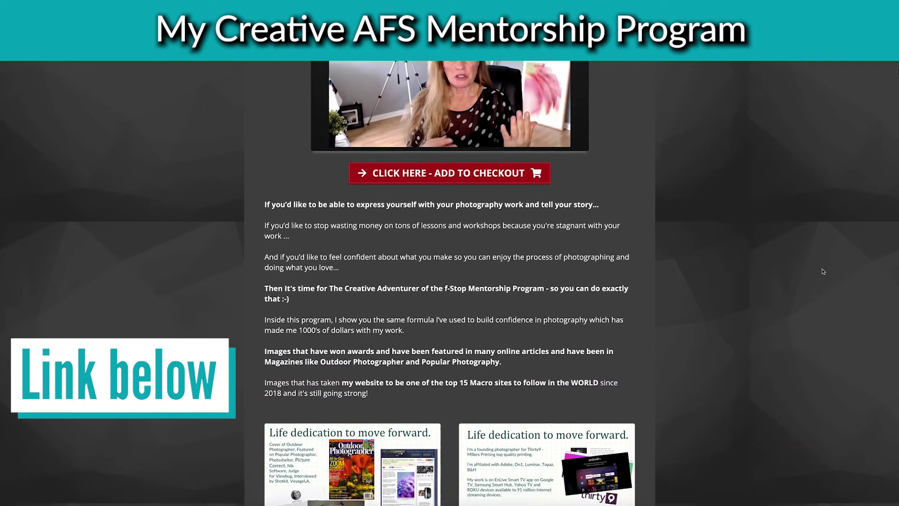
{"action": "scroll", "coordinate": [823, 271], "scroll_direction": "down", "scroll_amount": 3}
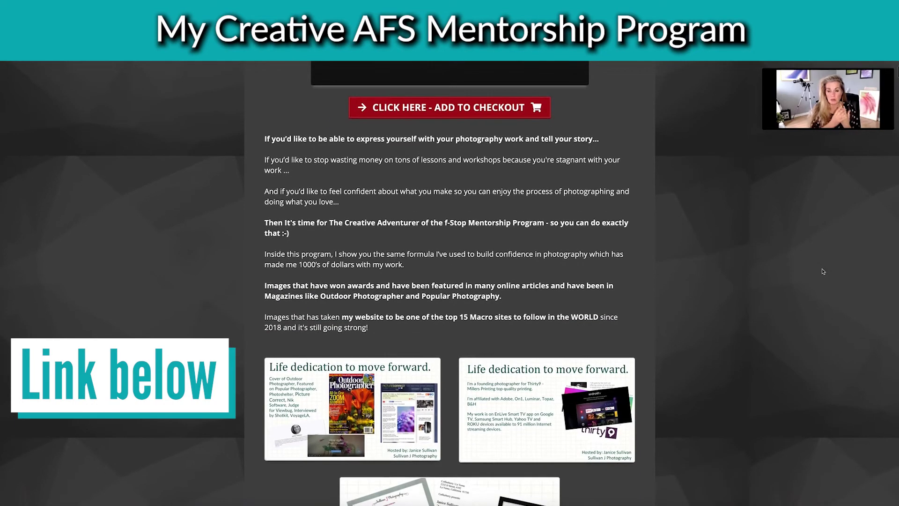
{"action": "scroll", "coordinate": [822, 271], "scroll_direction": "down", "scroll_amount": 3}
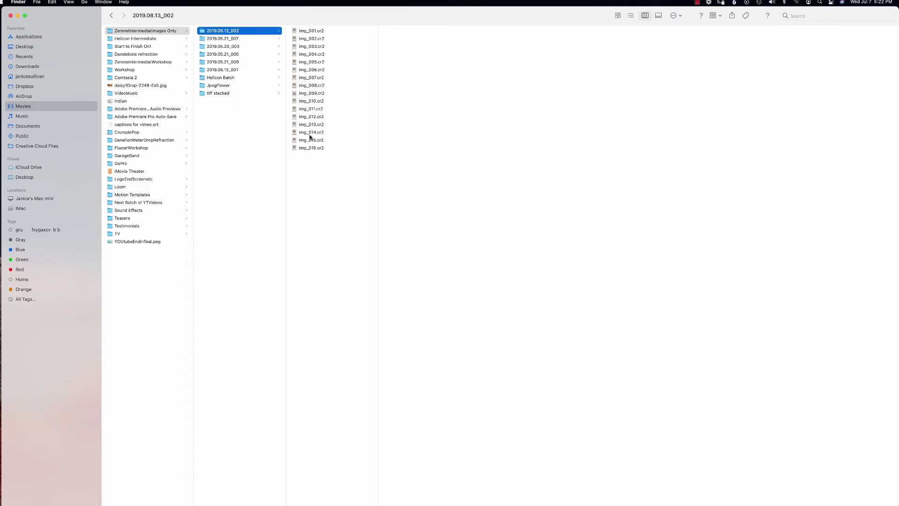
- Check folders 2019.05.21_007, 2019.05.21_009 and 2019.08.13_002 in Finder, then return to Helicon Focus
{"action": "left_click", "coordinate": [229, 40]}
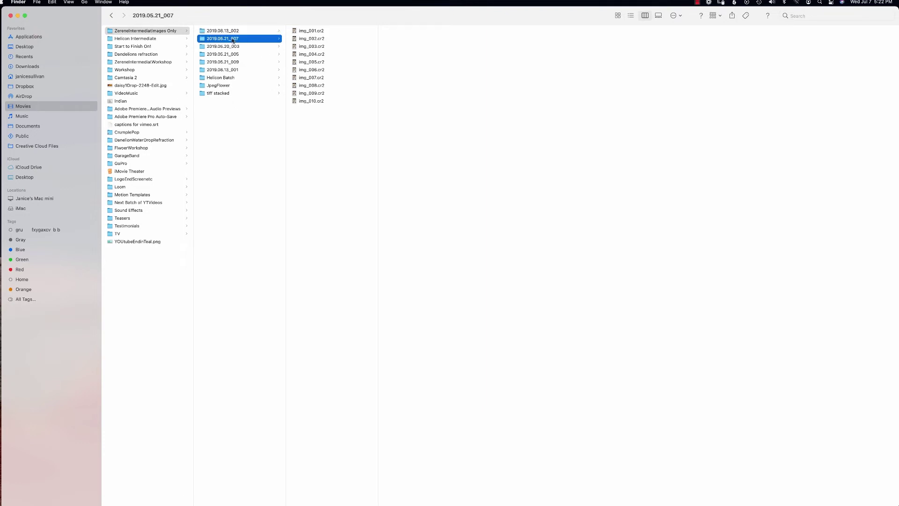
{"action": "left_click", "coordinate": [236, 61]}
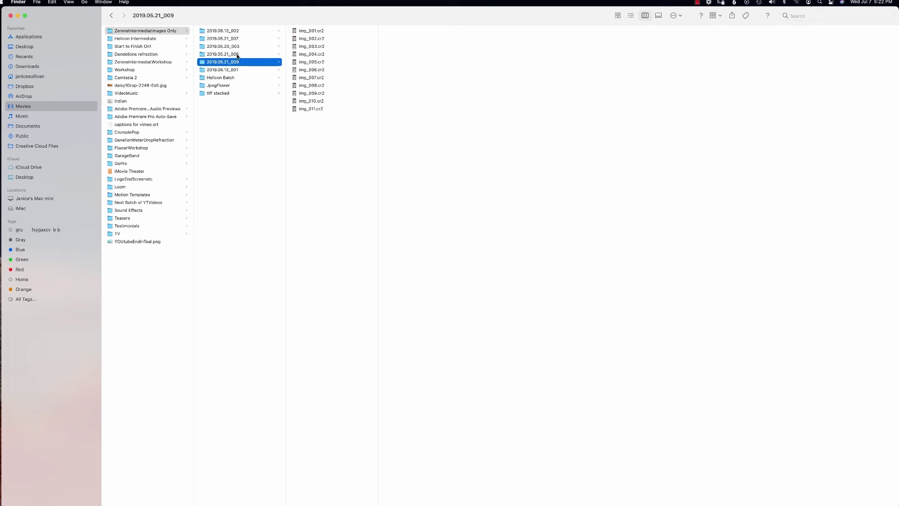
{"action": "left_click", "coordinate": [232, 31]}
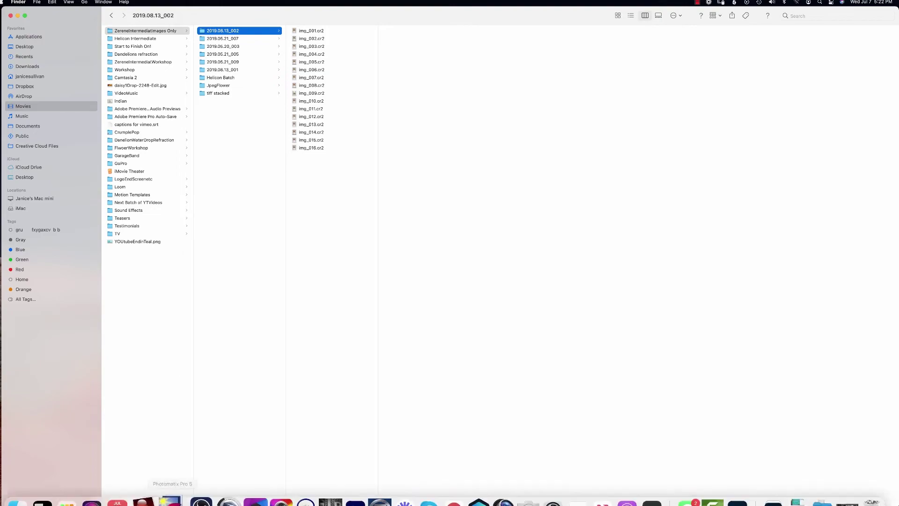
{"action": "left_click", "coordinate": [148, 487]}
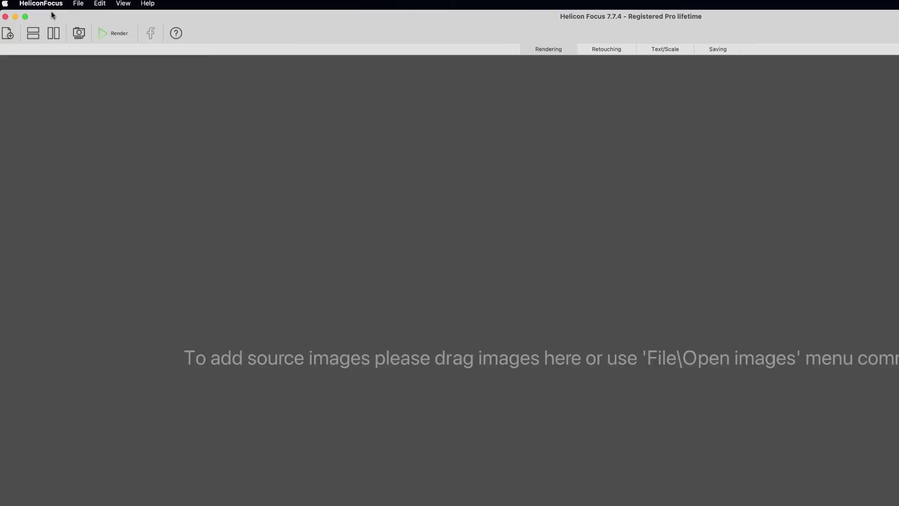
- Start a new batch process and bring up the Add multiple folders chooser
{"action": "left_click", "coordinate": [77, 5]}
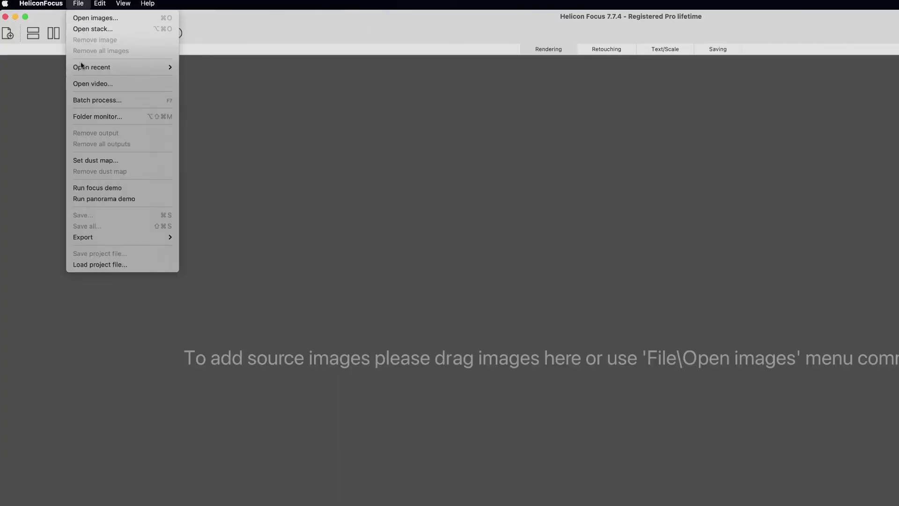
{"action": "left_click", "coordinate": [89, 99]}
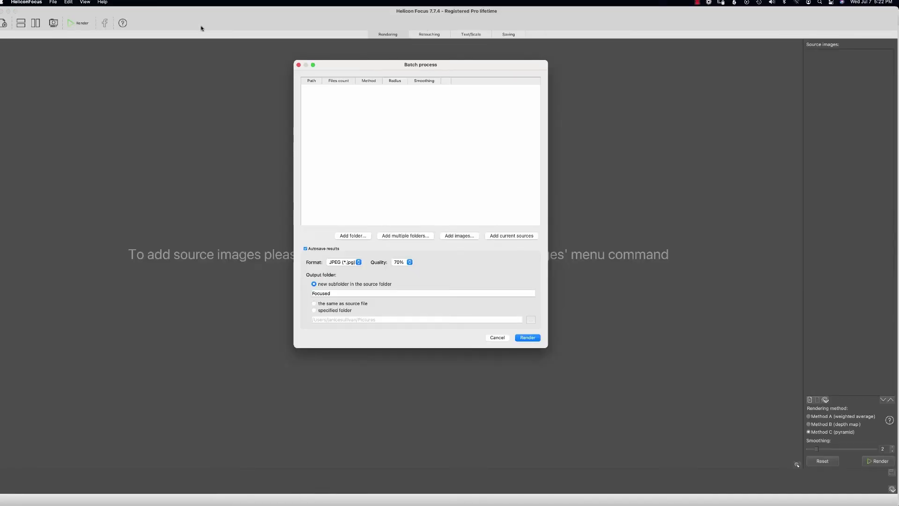
{"action": "left_click", "coordinate": [406, 236]}
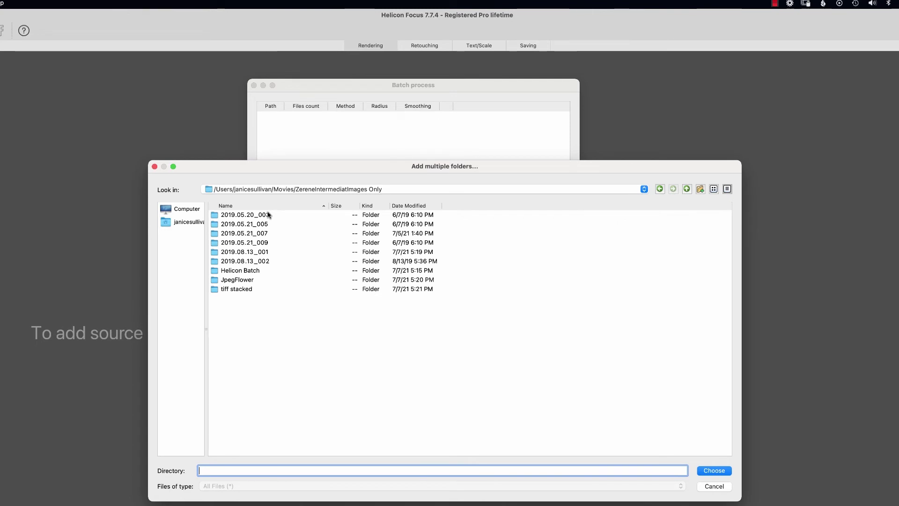
- Add the five date folders, 2019.05.20_003 through 2019.08.13_001, as batch stacks
{"action": "left_click", "coordinate": [270, 215]}
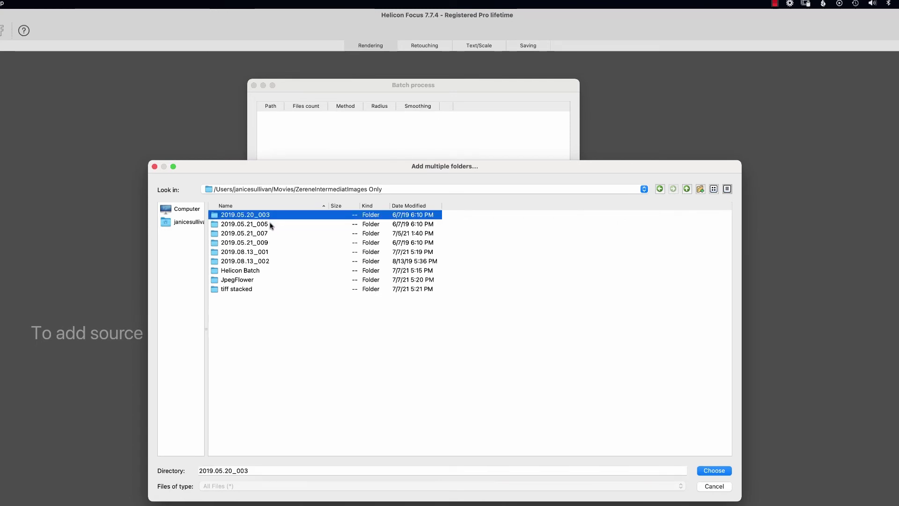
{"action": "left_click", "coordinate": [261, 253], "text": "shift"}
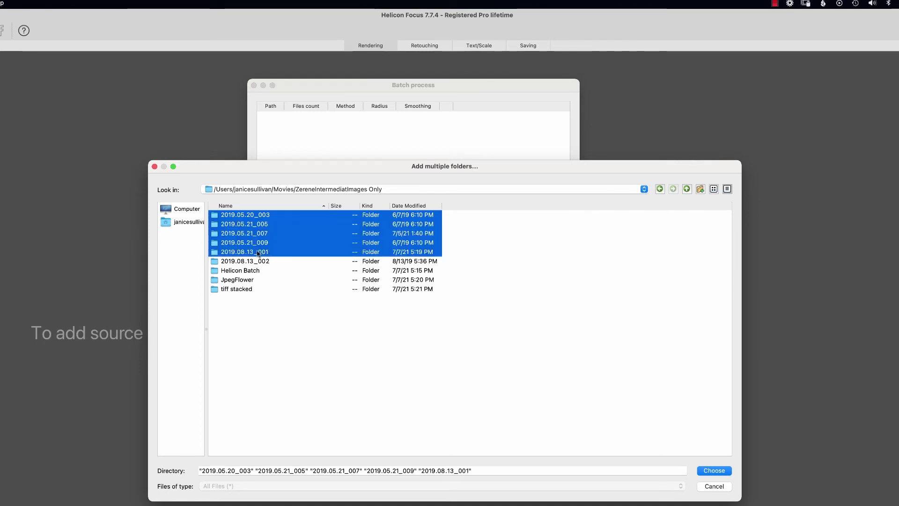
{"action": "left_click", "coordinate": [714, 471]}
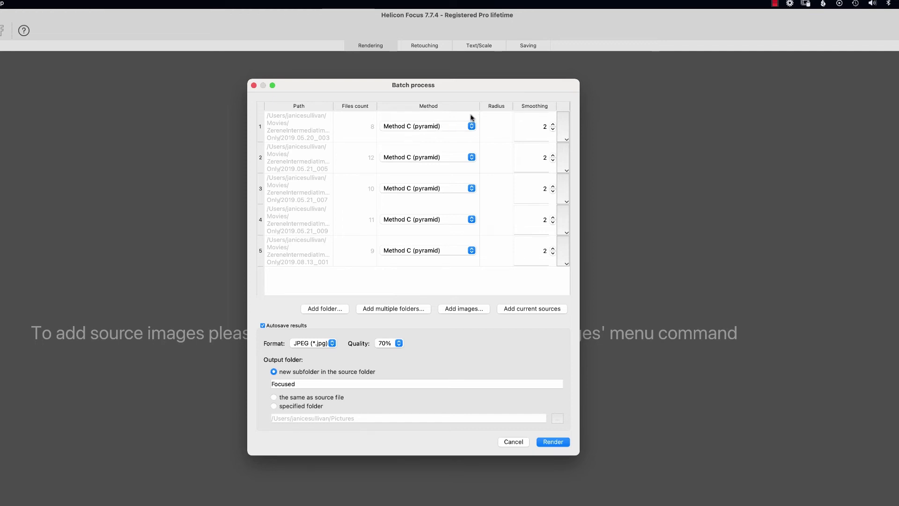
- Set stack 1 to Method B (depth map) and apply its parameters to the other four stacks
{"action": "left_click", "coordinate": [441, 127]}
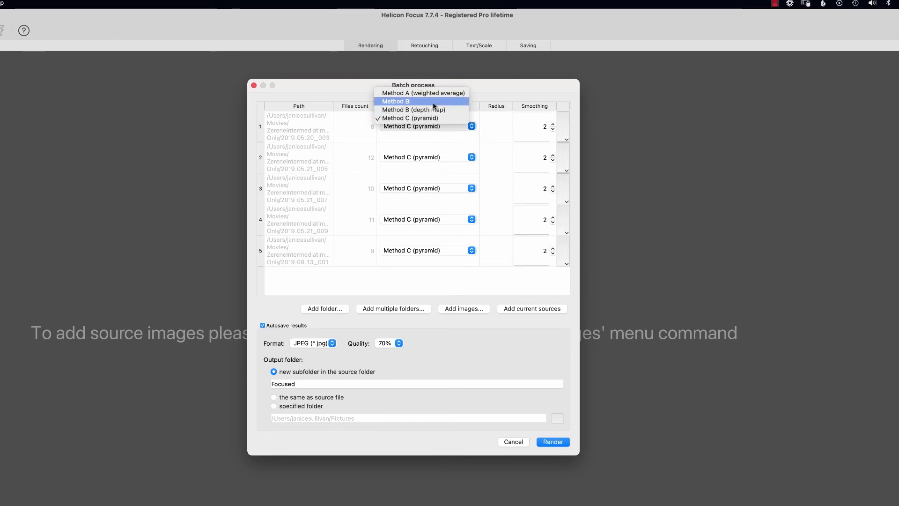
{"action": "left_click", "coordinate": [454, 112]}
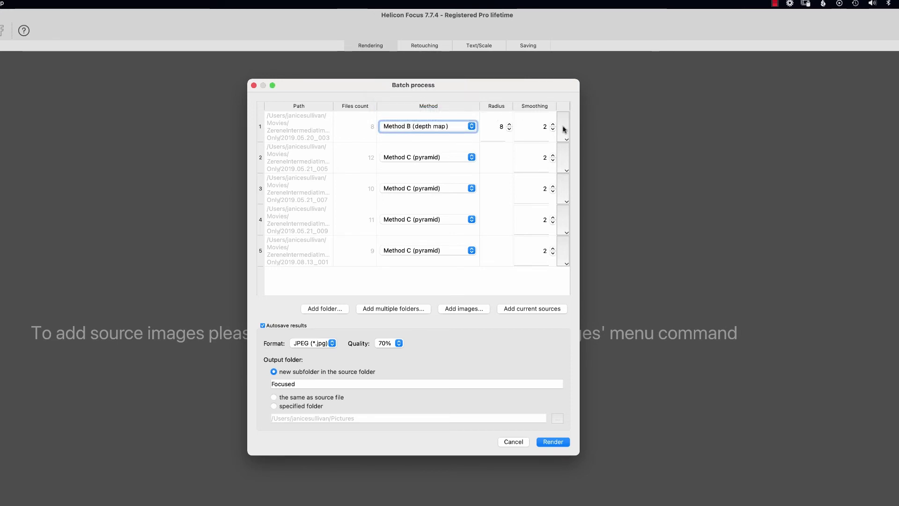
{"action": "left_click", "coordinate": [565, 134]}
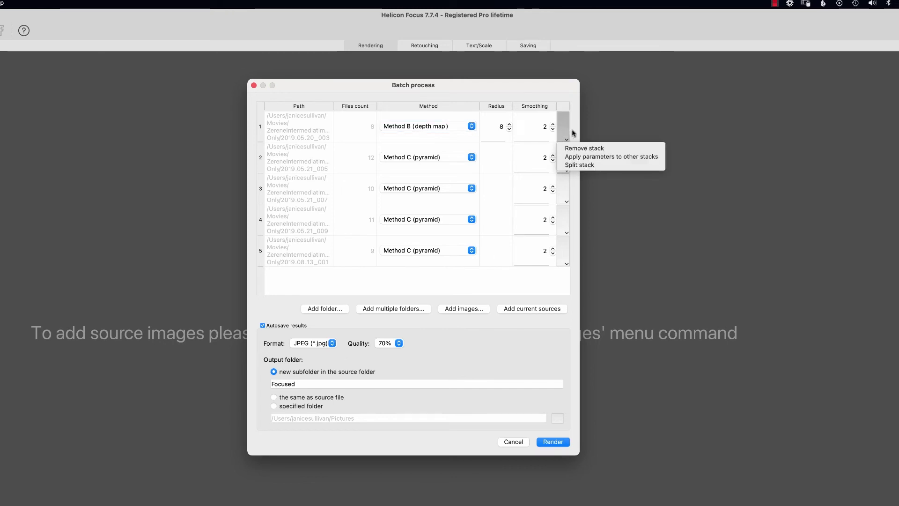
{"action": "left_click", "coordinate": [643, 159]}
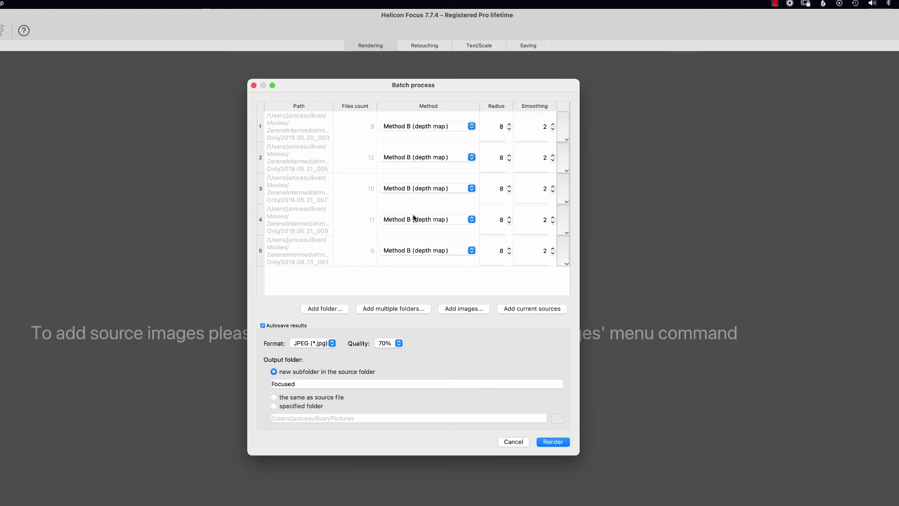
- Output the batch as DNG into Movies > Helicon Intermediate and render all five stacks
{"action": "left_click", "coordinate": [313, 344]}
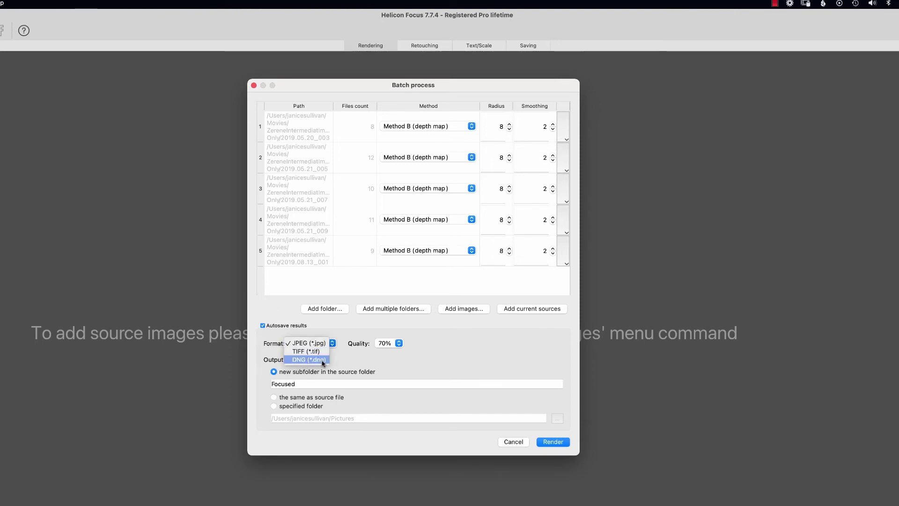
{"action": "left_click", "coordinate": [323, 362]}
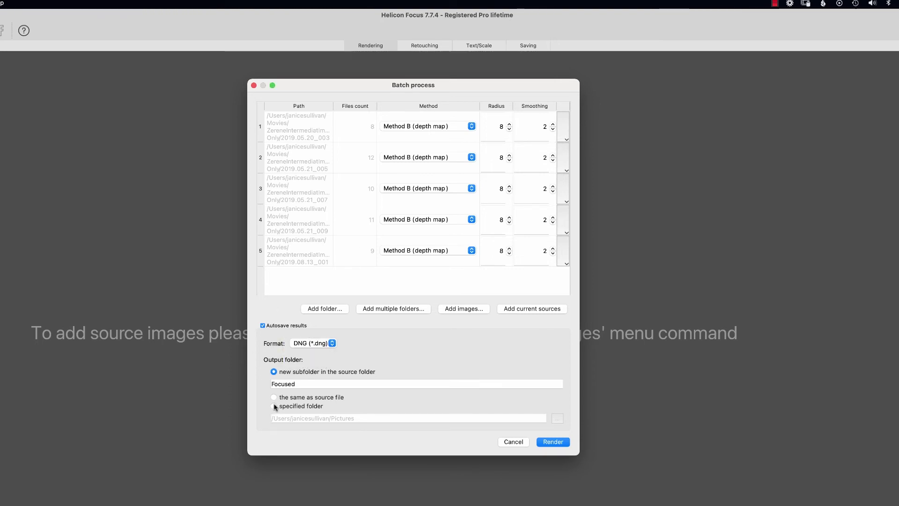
{"action": "left_click", "coordinate": [274, 407]}
{"action": "left_click", "coordinate": [361, 417]}
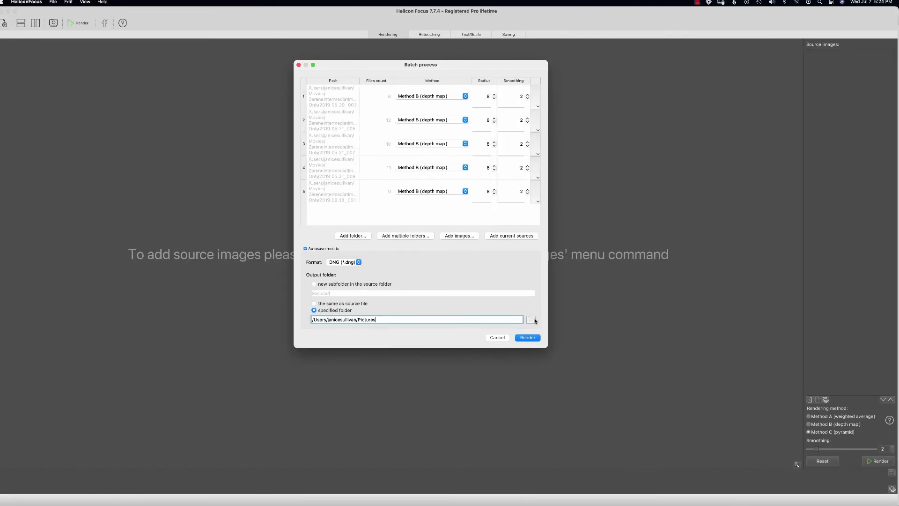
{"action": "left_click", "coordinate": [558, 419]}
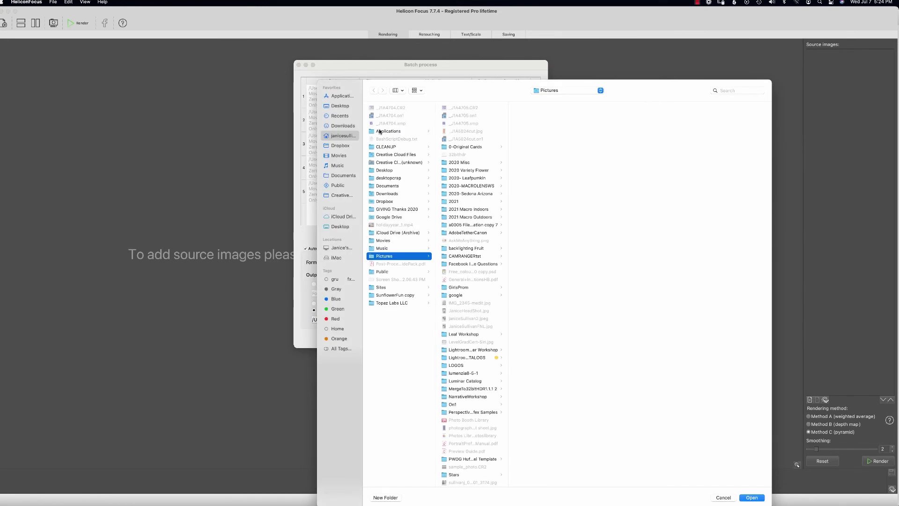
{"action": "left_click", "coordinate": [342, 156]}
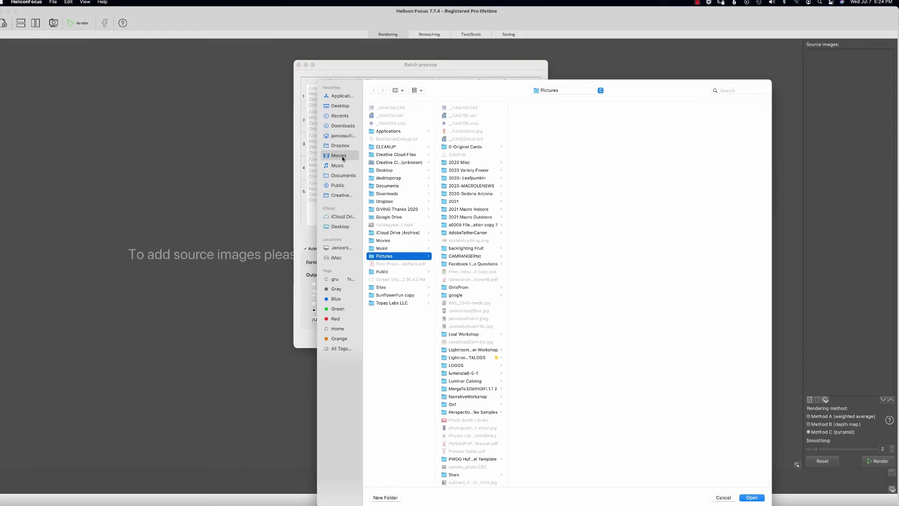
{"action": "left_click", "coordinate": [409, 194]}
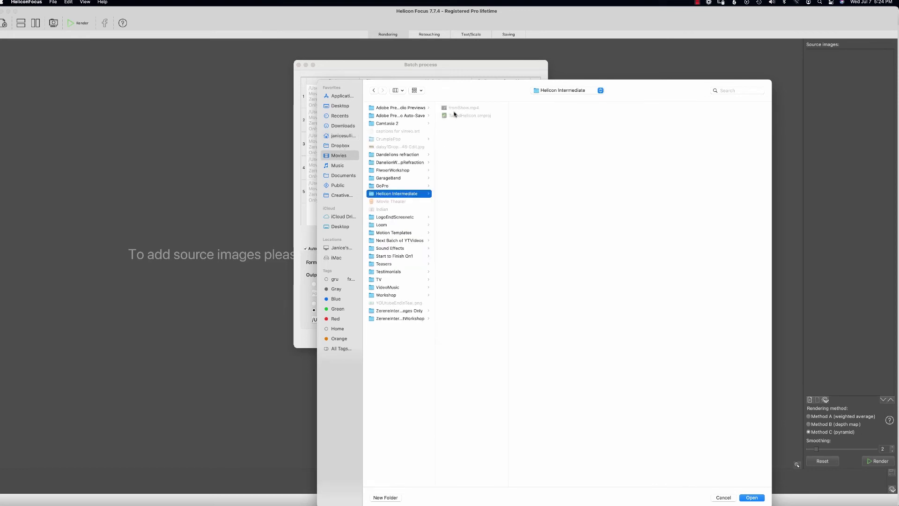
{"action": "left_click", "coordinate": [751, 498]}
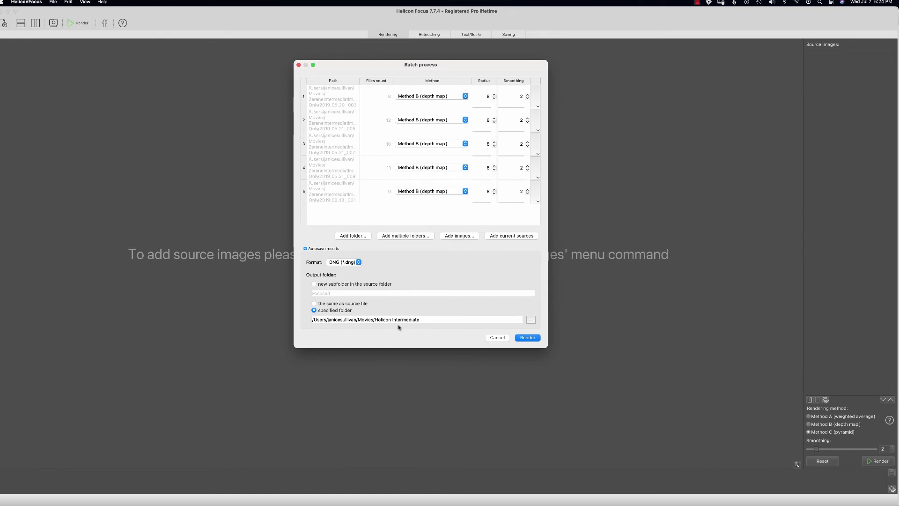
{"action": "key", "text": "Return"}
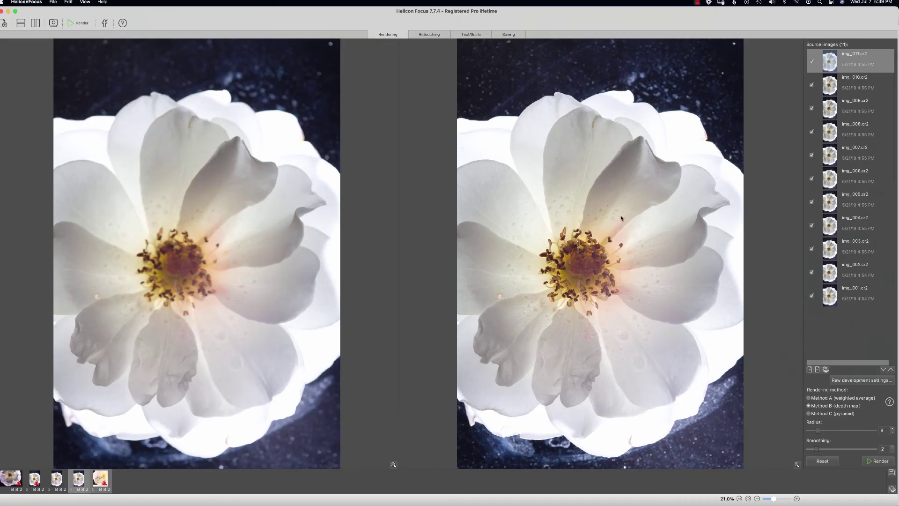
- Load the fifth batch result, the rock-and-rose blend built from nine source frames
{"action": "left_click", "coordinate": [283, 459]}
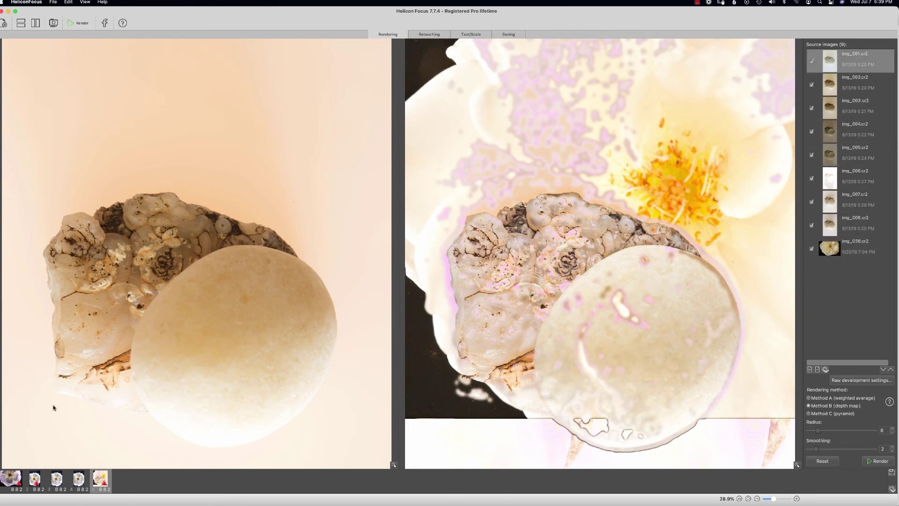
- Exclude the misaligned img_012 and re-render the stack from the remaining eleven frames
{"action": "left_click", "coordinate": [846, 322]}
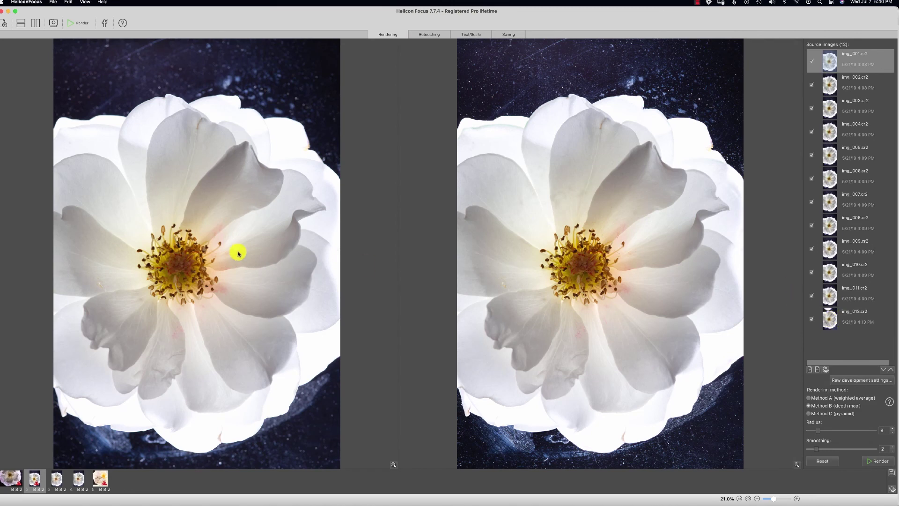
{"action": "left_click", "coordinate": [829, 319]}
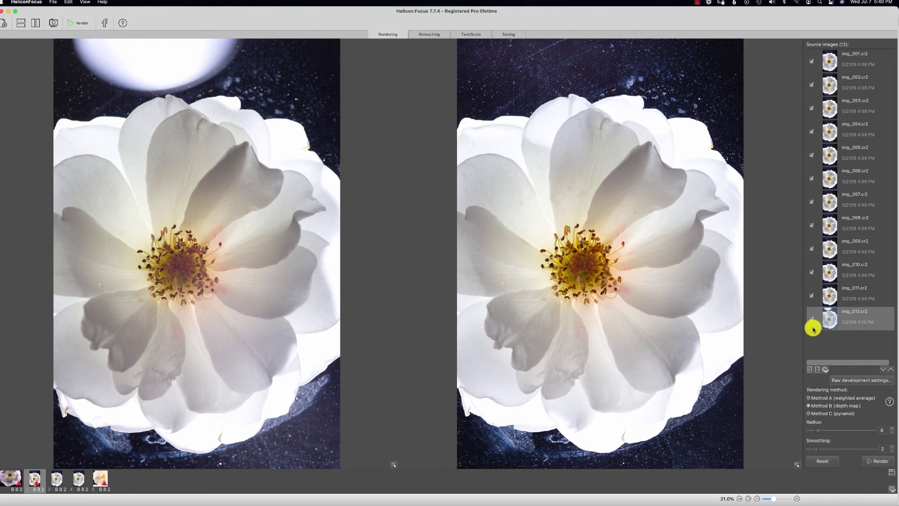
{"action": "left_click", "coordinate": [812, 321]}
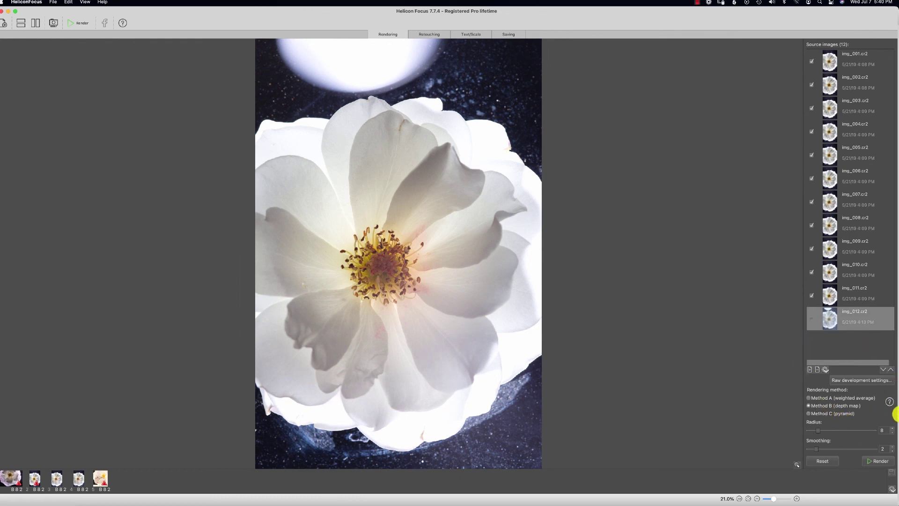
{"action": "left_click", "coordinate": [877, 460]}
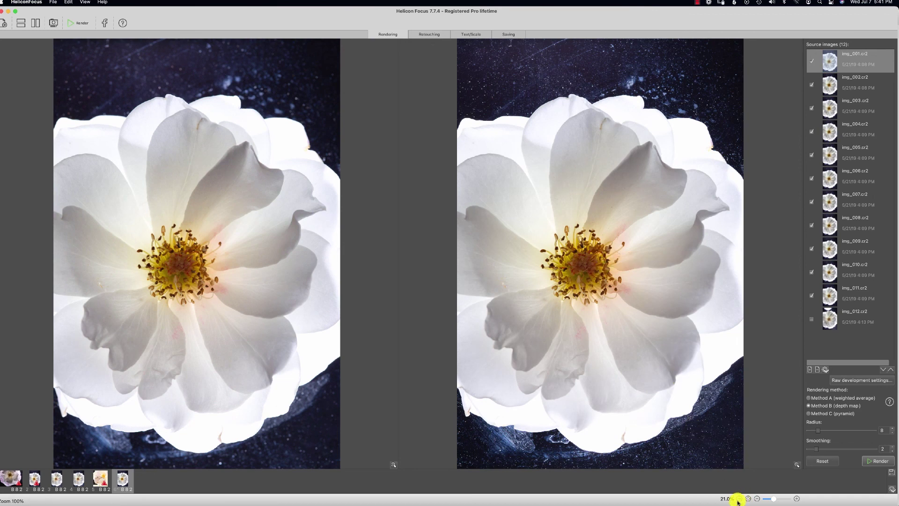
- Zoom to 100% and centre the stamens to inspect them, then bring up the Save Image dialog
{"action": "scroll", "coordinate": [645, 342], "scroll_direction": "up", "scroll_amount": 5}
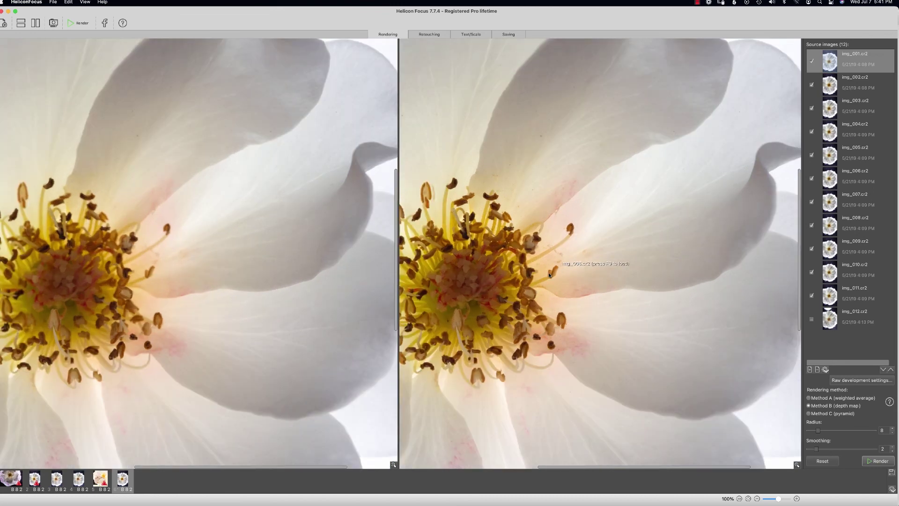
{"action": "scroll", "coordinate": [550, 275], "scroll_direction": "up", "scroll_amount": 2}
{"action": "scroll", "coordinate": [520, 262], "scroll_direction": "up", "scroll_amount": 2}
{"action": "left_click_drag", "start_coordinate": [489, 235], "coordinate": [602, 271]}
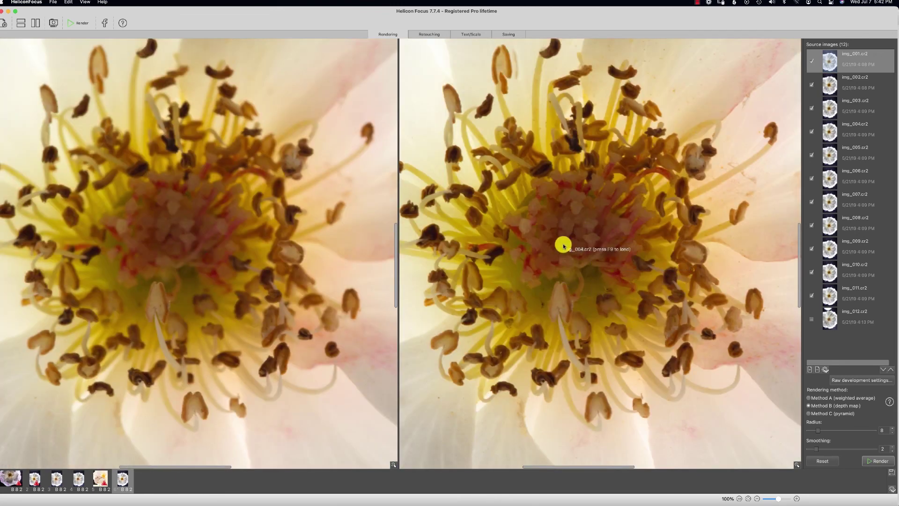
{"action": "left_click_drag", "start_coordinate": [846, 90], "coordinate": [853, 113]}
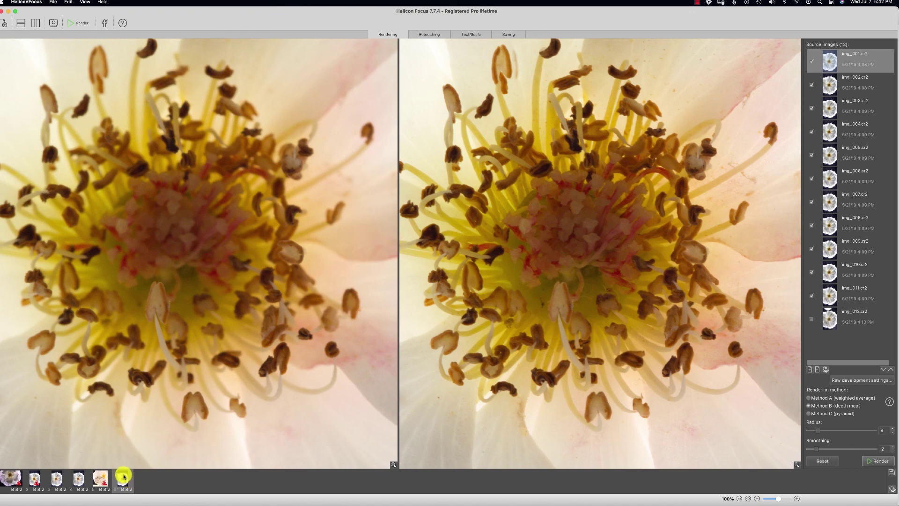
{"action": "left_click", "coordinate": [512, 35]}
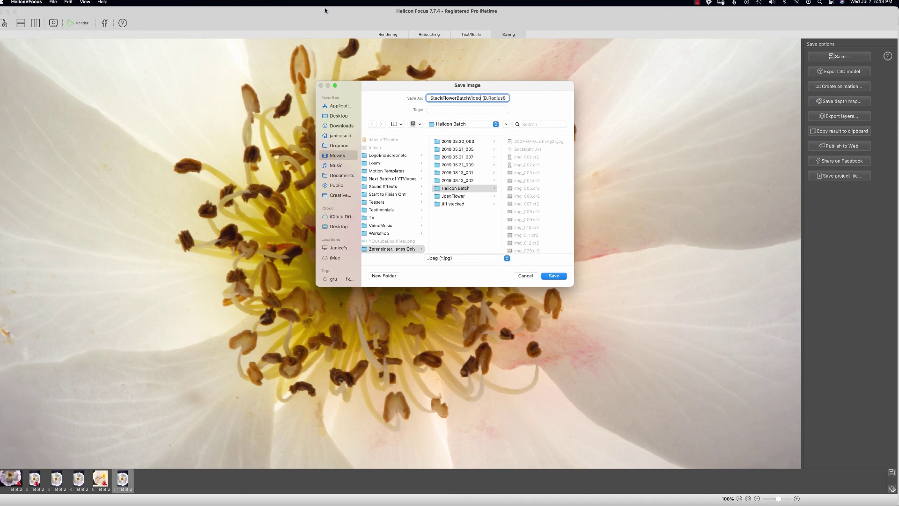
- Save StackFlowerBatchVideo (B,Radius8…) in DNG (*.dng) format instead of JPEG
{"action": "left_click", "coordinate": [446, 259]}
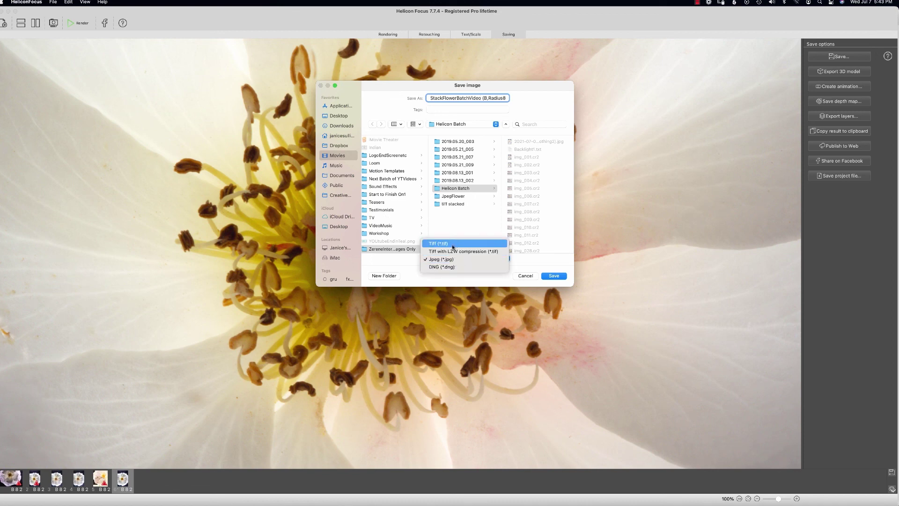
{"action": "left_click", "coordinate": [451, 268]}
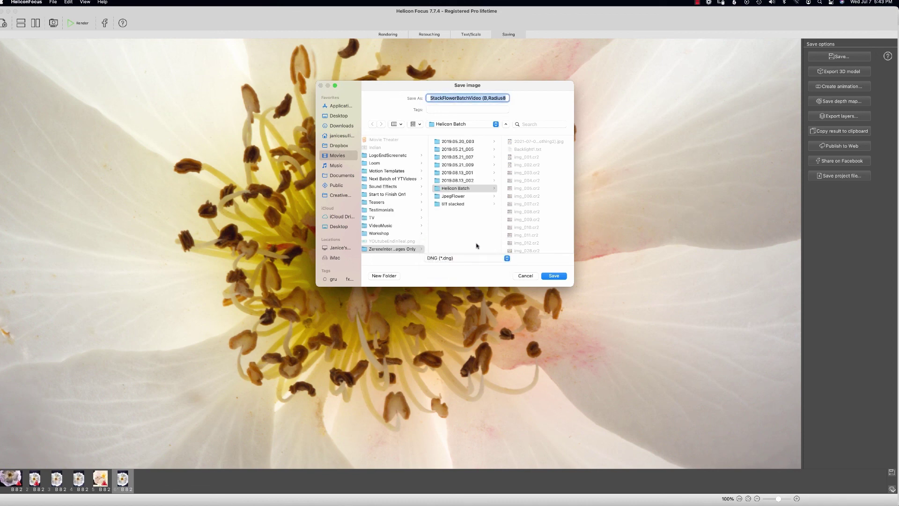
{"action": "left_click", "coordinate": [549, 276]}
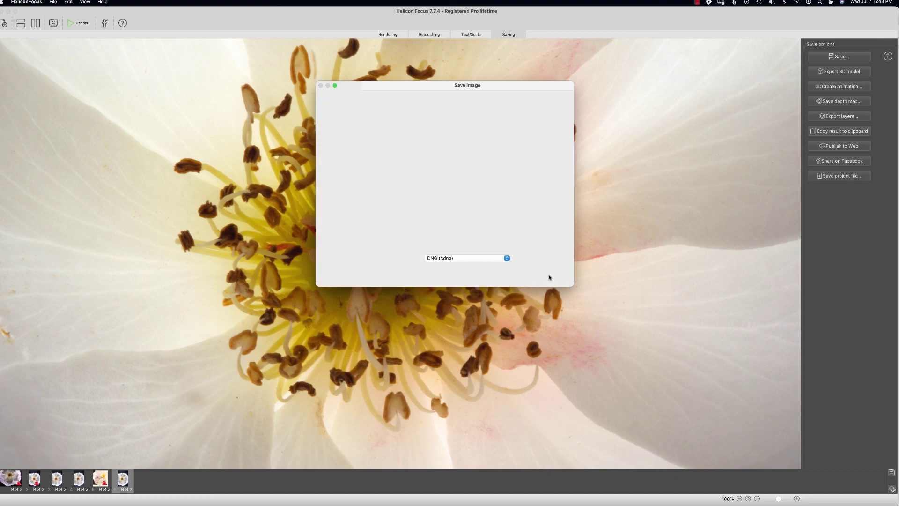